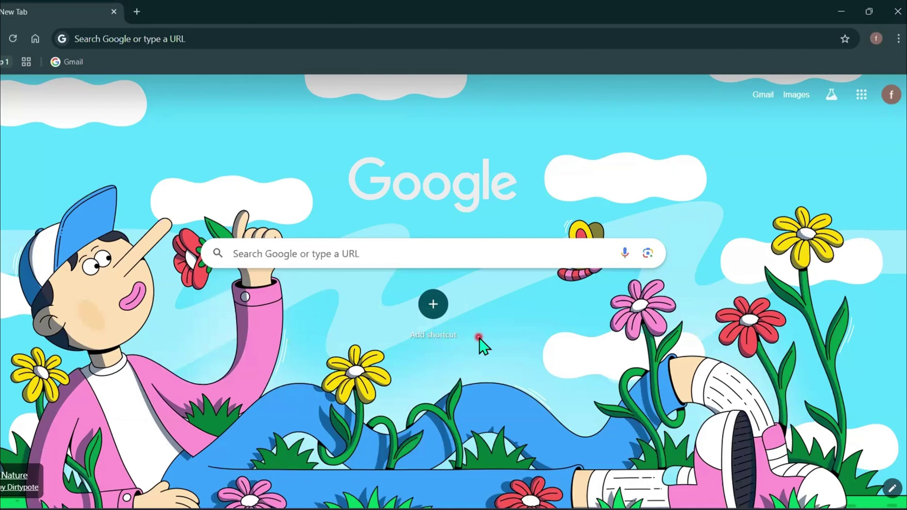
# - Go to the Google Forms site at forms.google.com in Chrome
pyautogui.click(430, 35)
pyautogui.write('forms.goo')
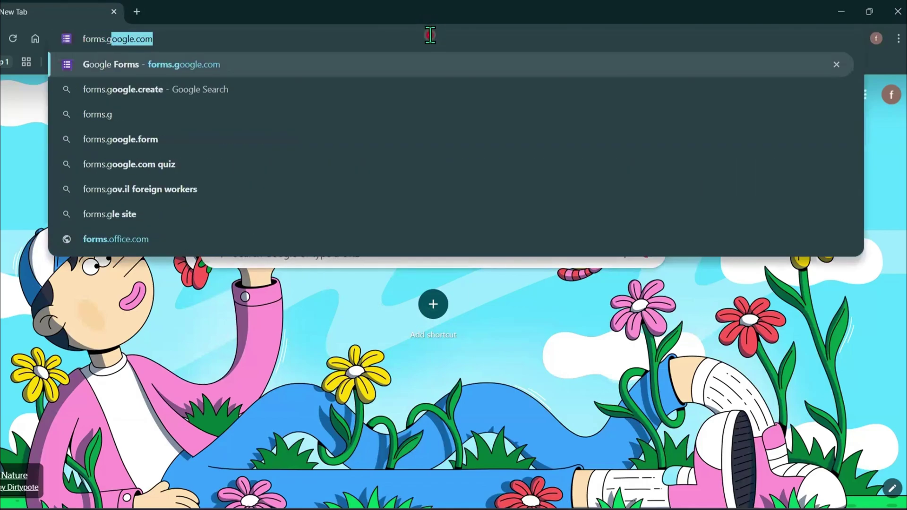
pyautogui.write('gl')
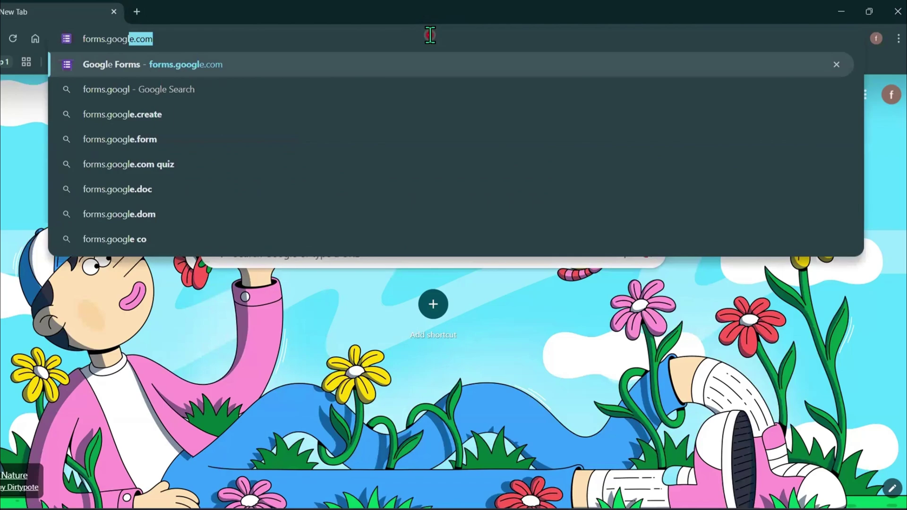
pyautogui.write('e.')
pyautogui.press('Return')
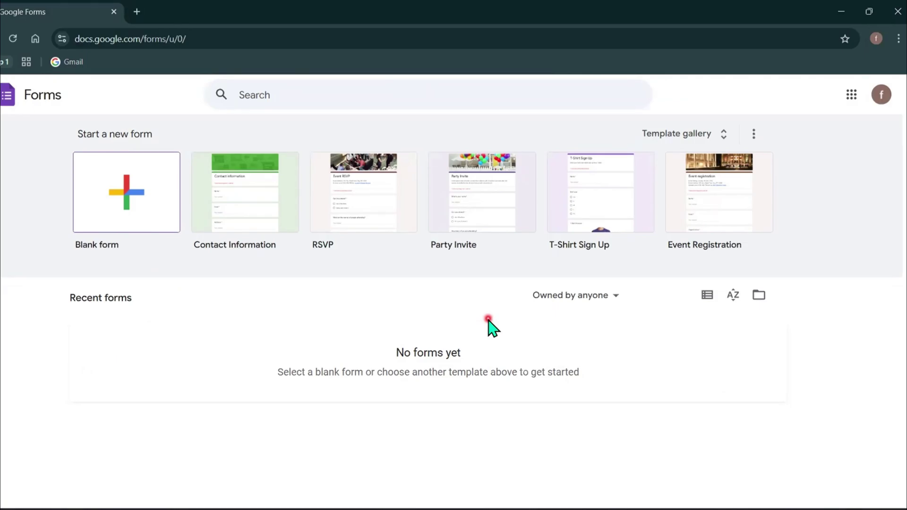
# - Look through the Template gallery, then create a new Blank form
pyautogui.click(730, 135)
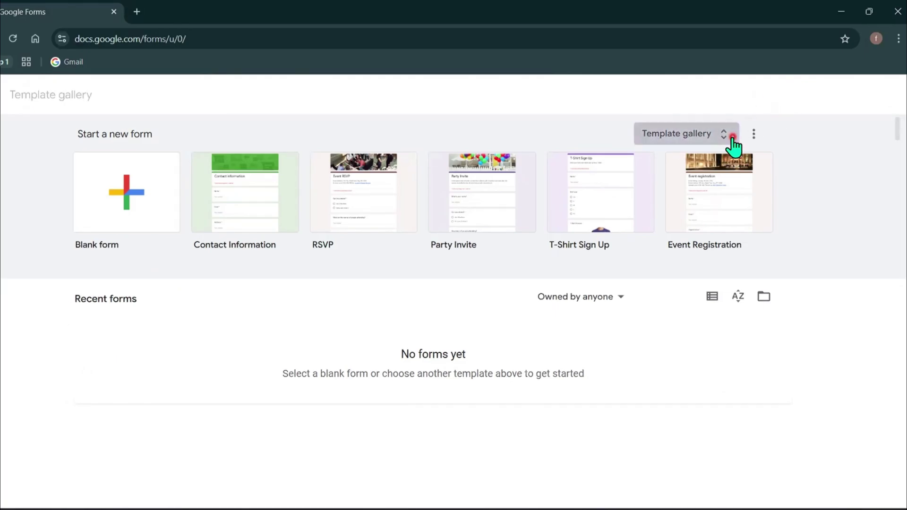
pyautogui.scroll(-6, 544, 306)
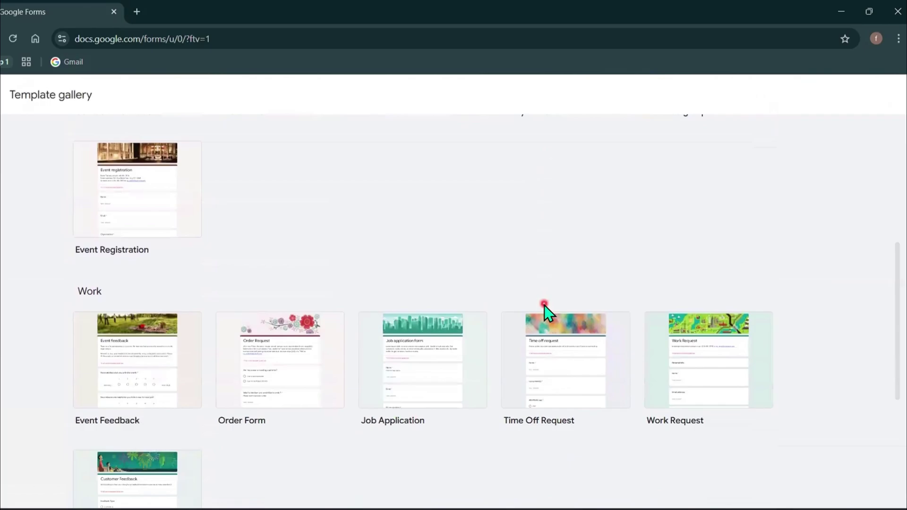
pyautogui.scroll(-3, 545, 305)
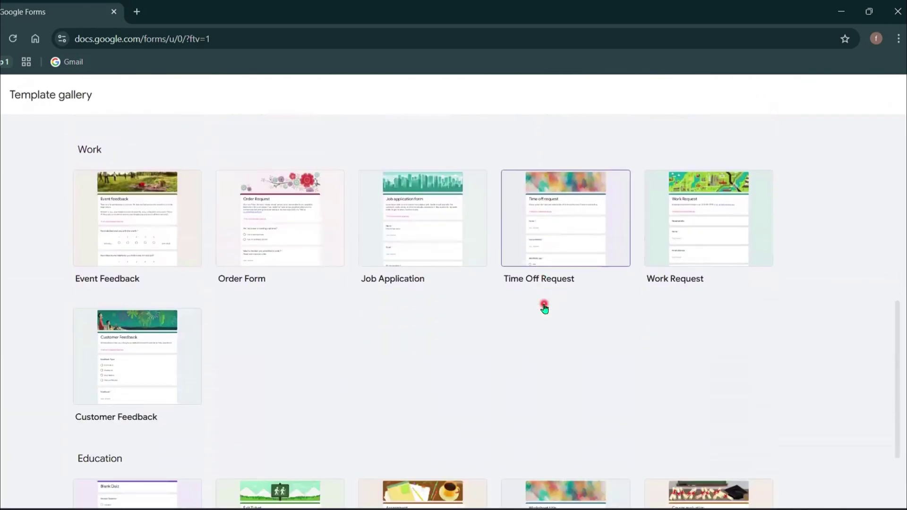
pyautogui.scroll(5, 544, 305)
pyautogui.scroll(4, 546, 312)
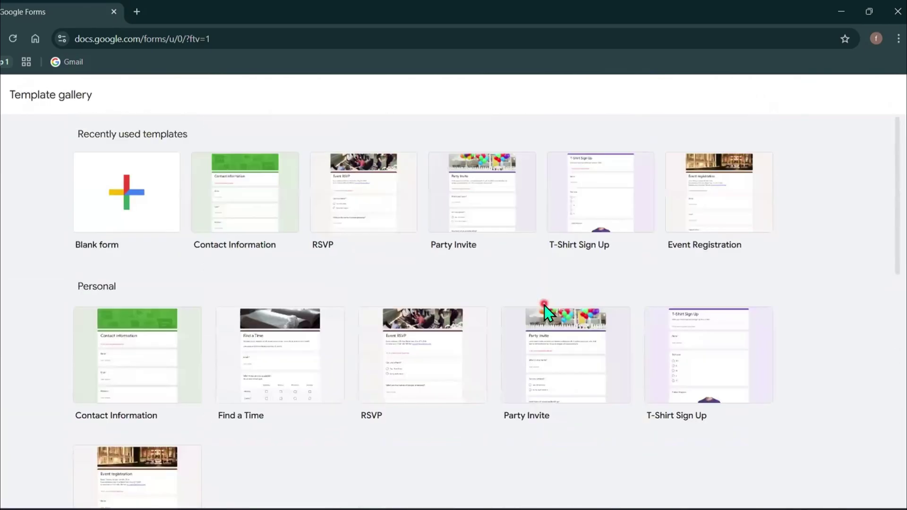
pyautogui.click(148, 198)
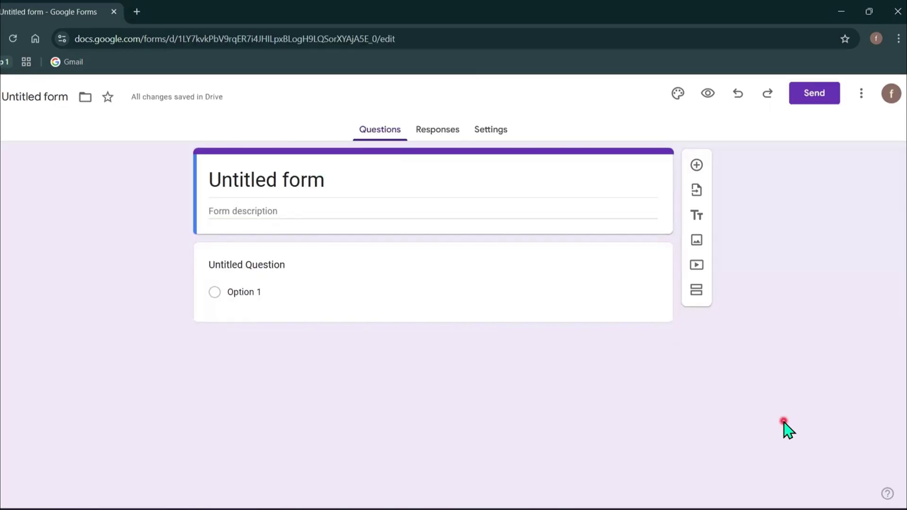
# - Replace the 'Untitled form' title with 'Event Registration'
pyautogui.tripleClick(341, 181)
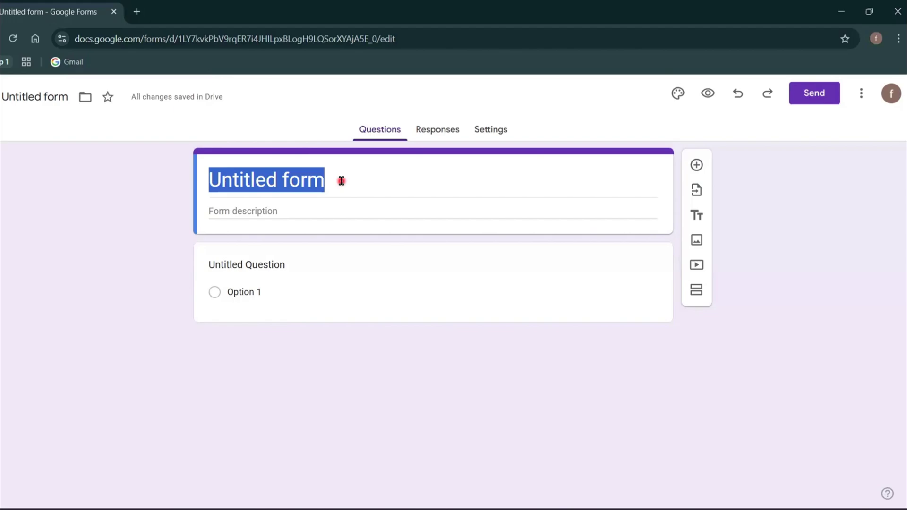
pyautogui.write('Eve')
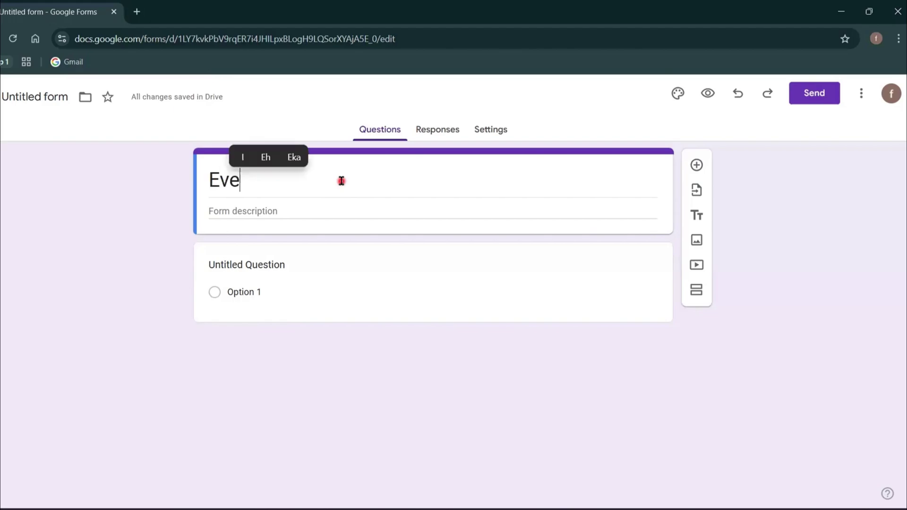
pyautogui.write('nt Regi')
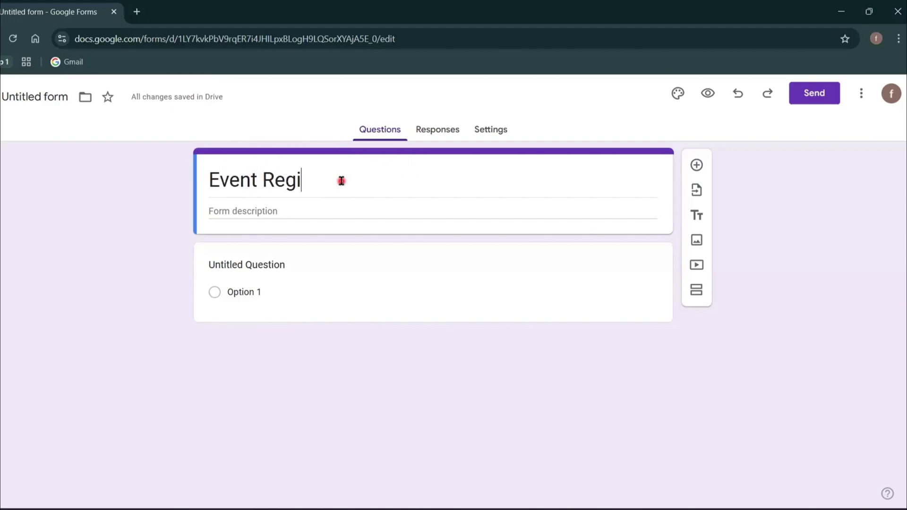
pyautogui.write('stration')
pyautogui.press('Tab')
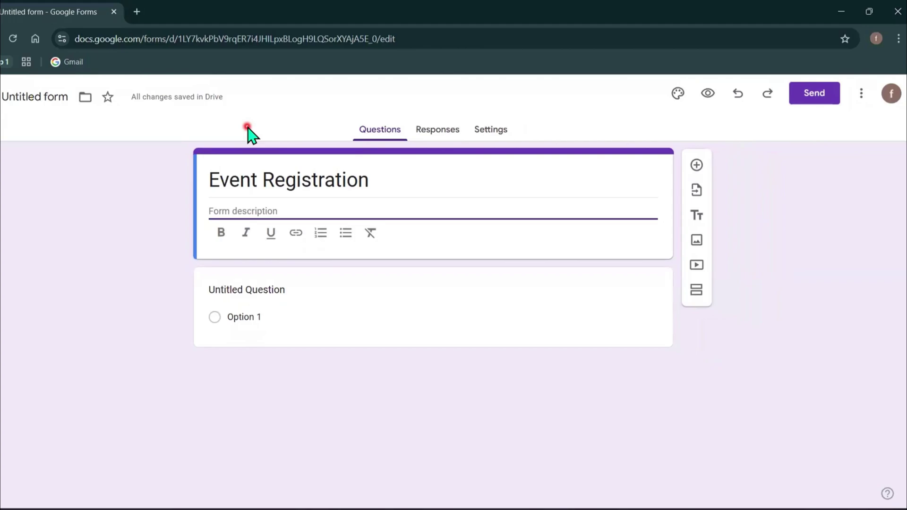
pyautogui.scroll(3, 247, 128)
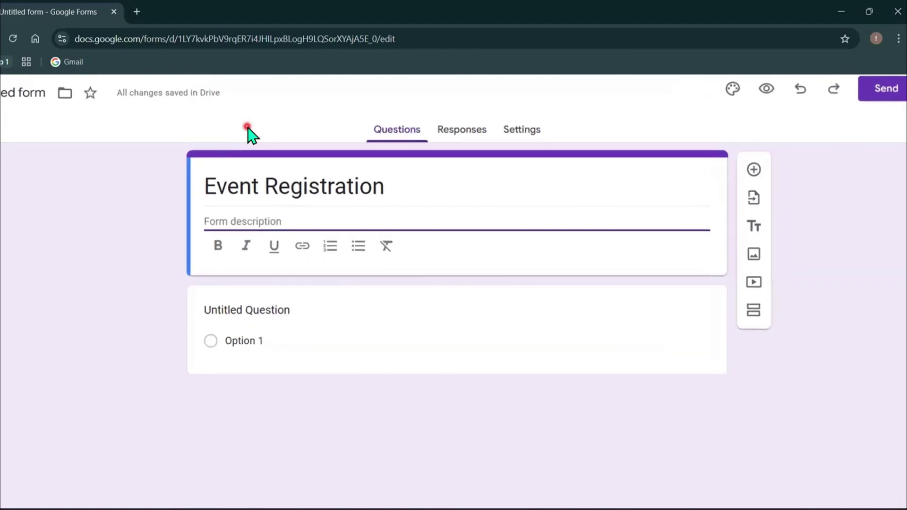
pyautogui.scroll(2, 247, 128)
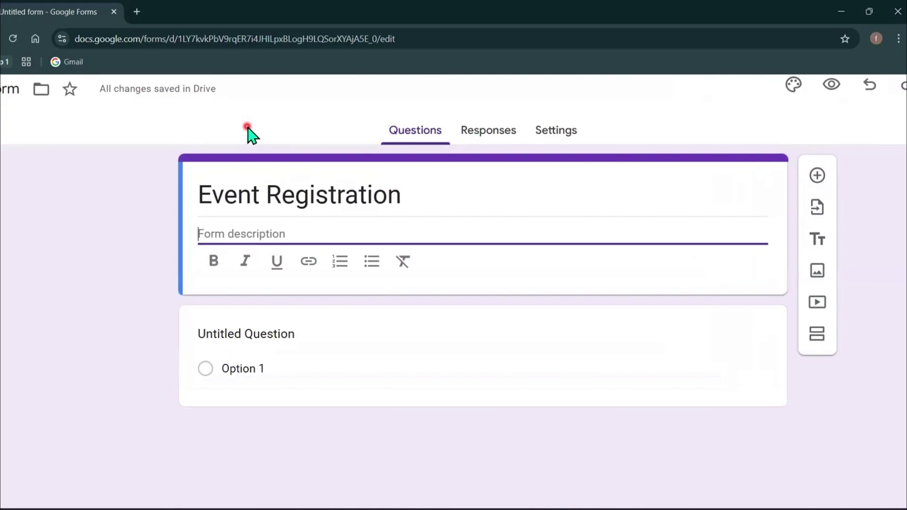
pyautogui.scroll(-5, 248, 127)
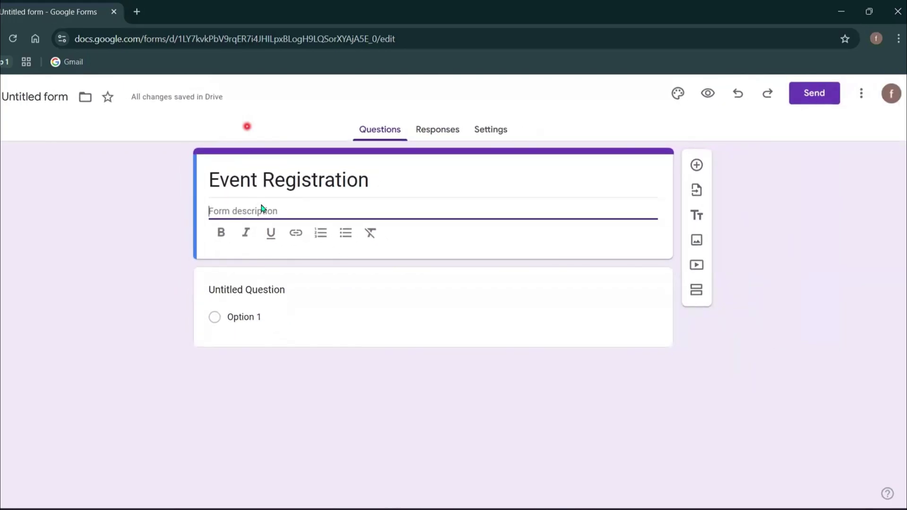
# - Turn the first question into a required Short answer reading 'What is your name?'
pyautogui.click(239, 276)
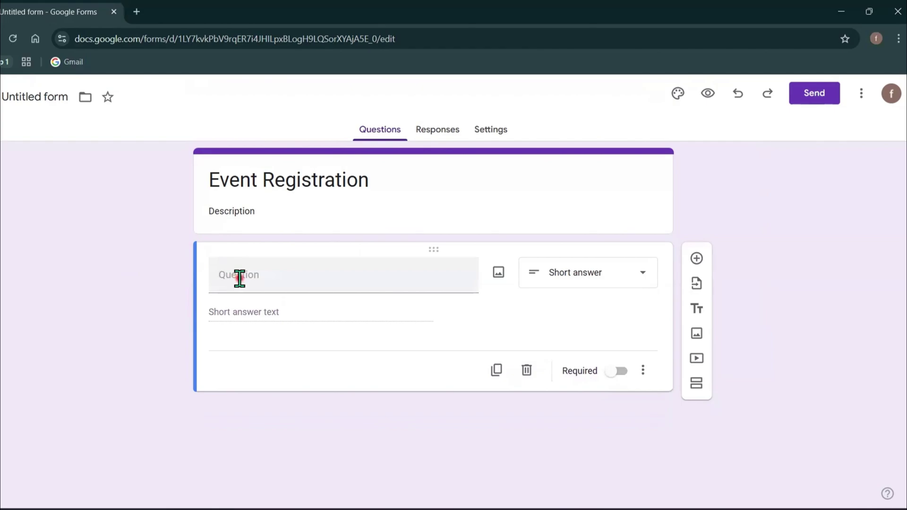
pyautogui.click(444, 276)
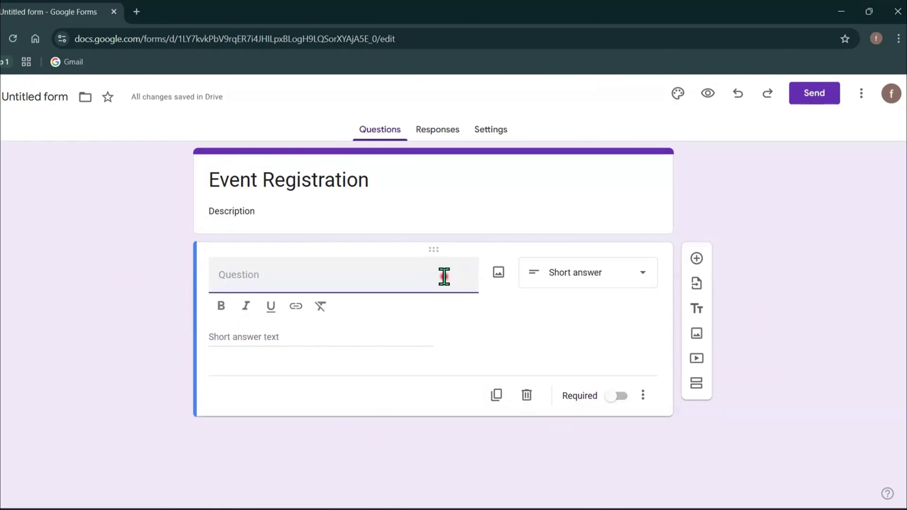
pyautogui.write('What')
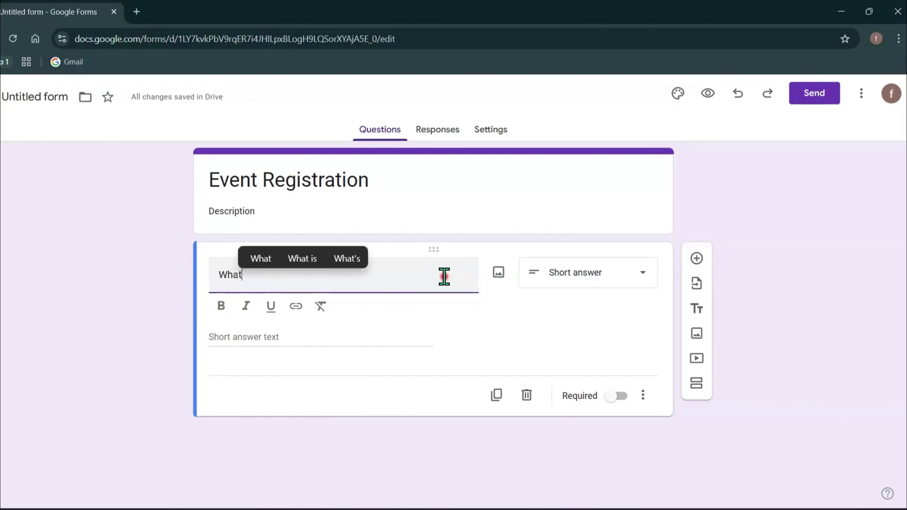
pyautogui.write(' is your n')
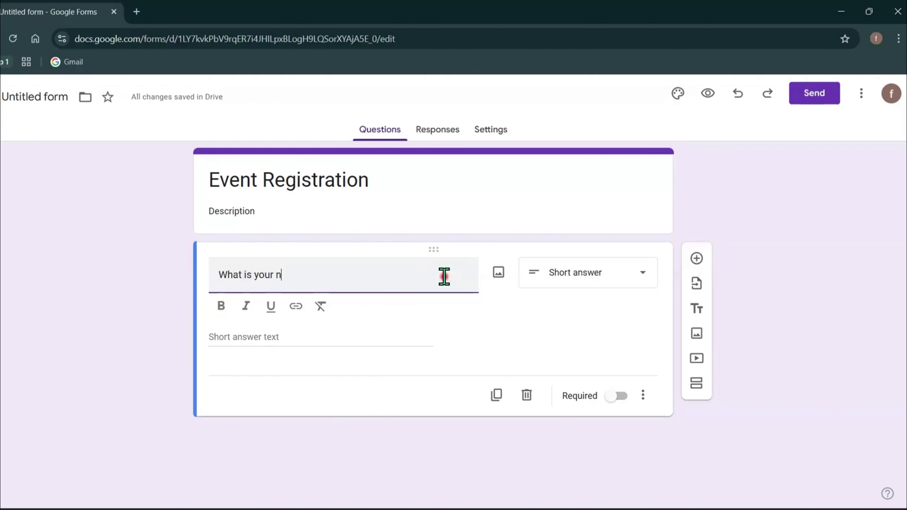
pyautogui.write('ame?')
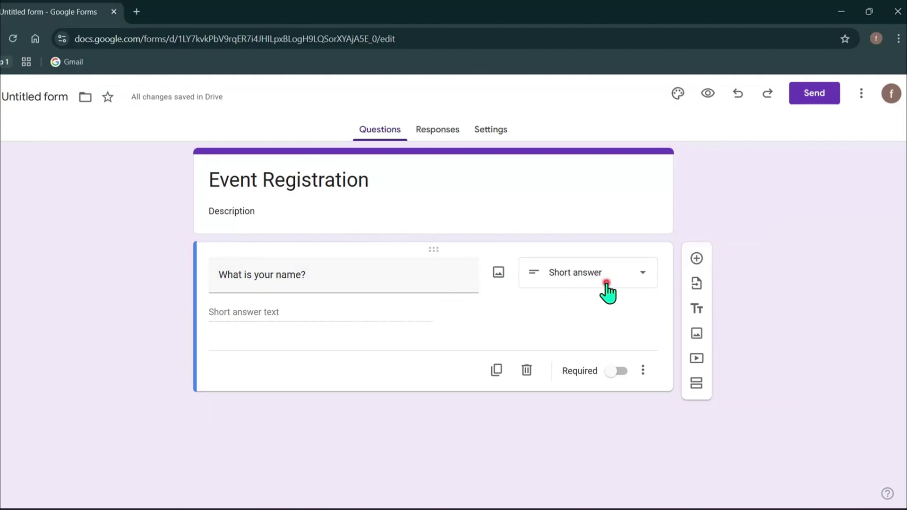
pyautogui.click(607, 283)
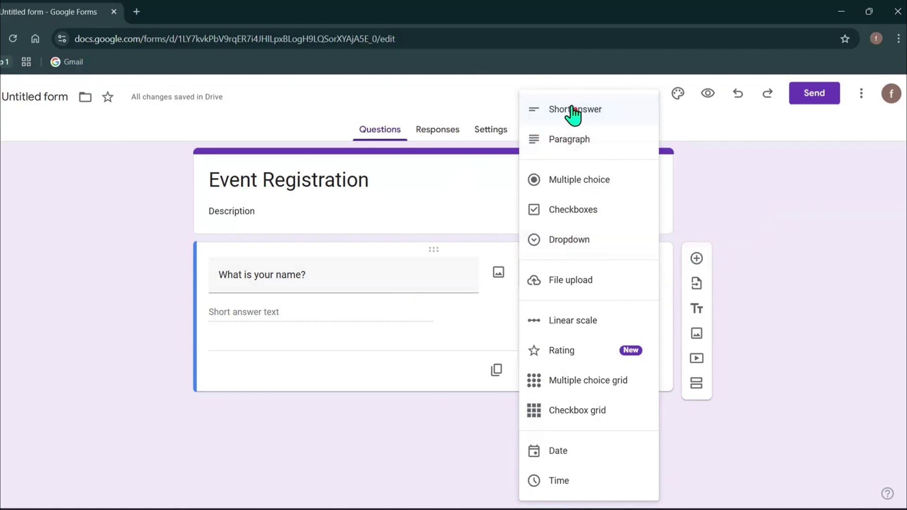
pyautogui.click(632, 106)
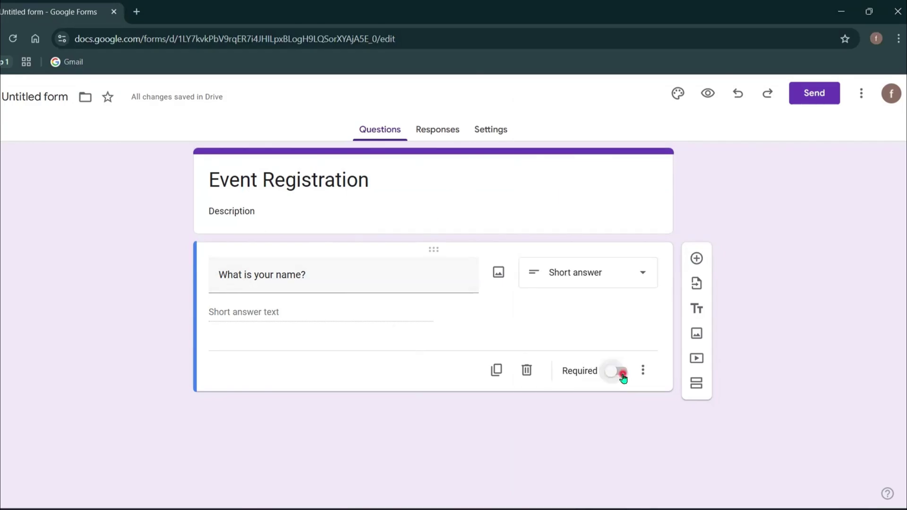
pyautogui.click(623, 374)
# - Add a second question 'Enter your email' and switch on Required
pyautogui.click(697, 259)
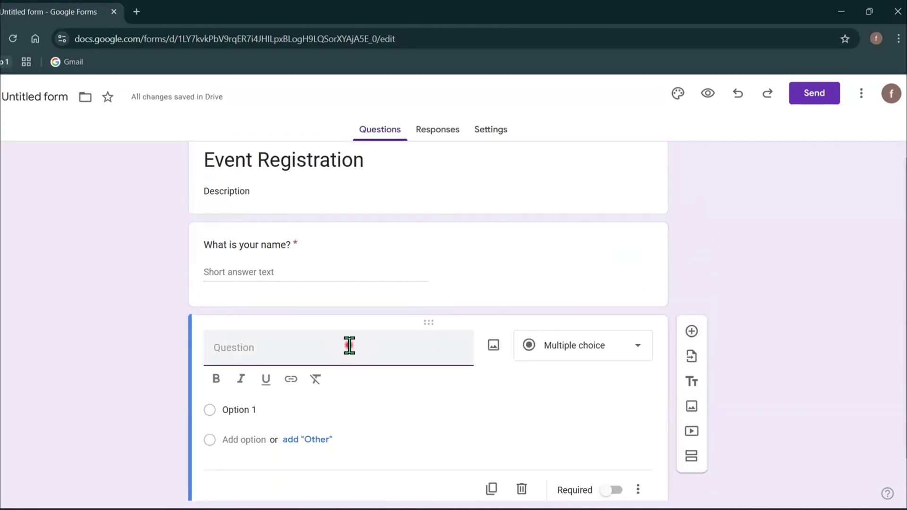
pyautogui.write('Enter')
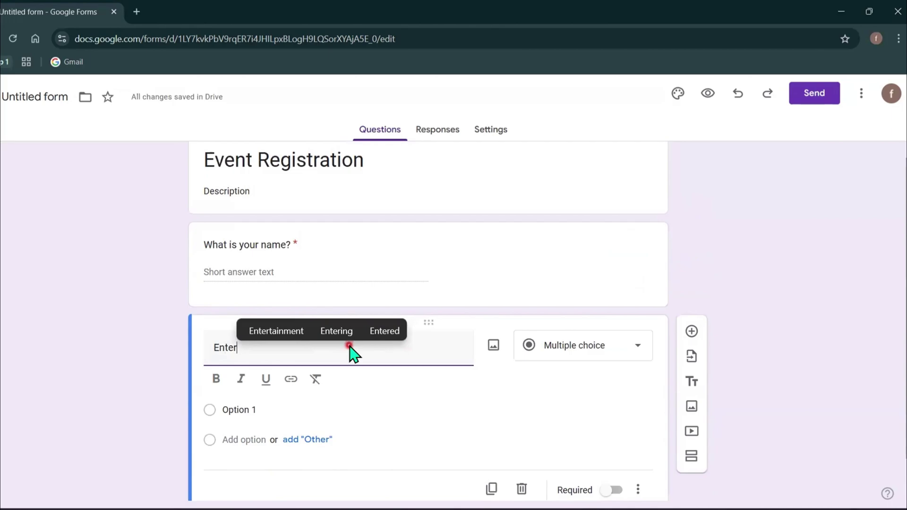
pyautogui.write(' your email')
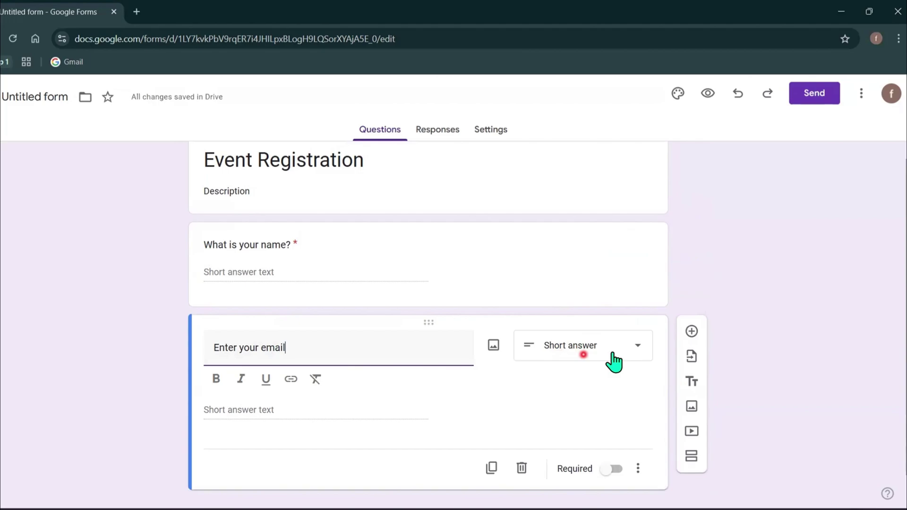
pyautogui.click(573, 367)
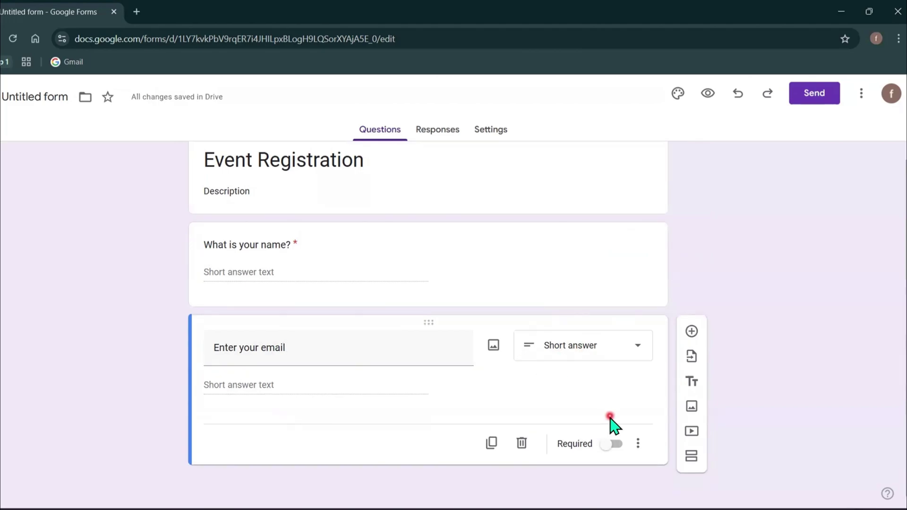
pyautogui.click(616, 447)
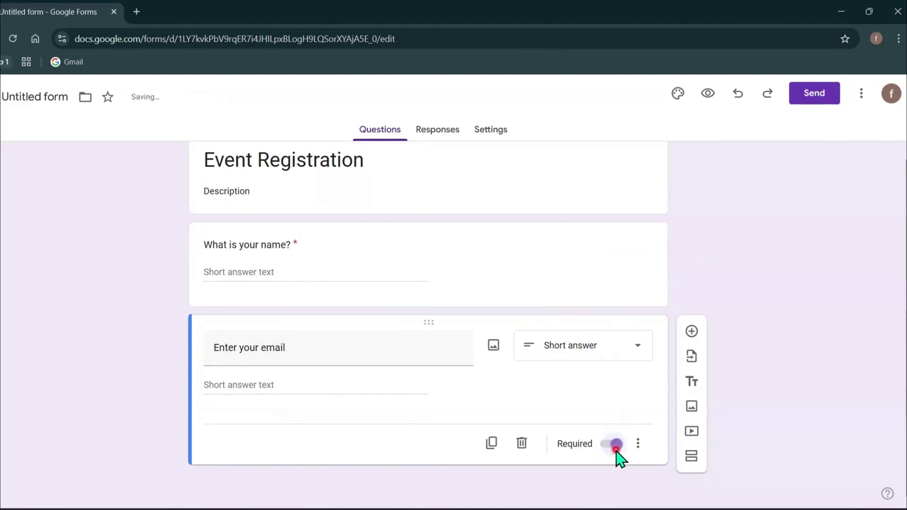
# - Add a Multiple choice question 'What is your favorite color?'
pyautogui.click(693, 328)
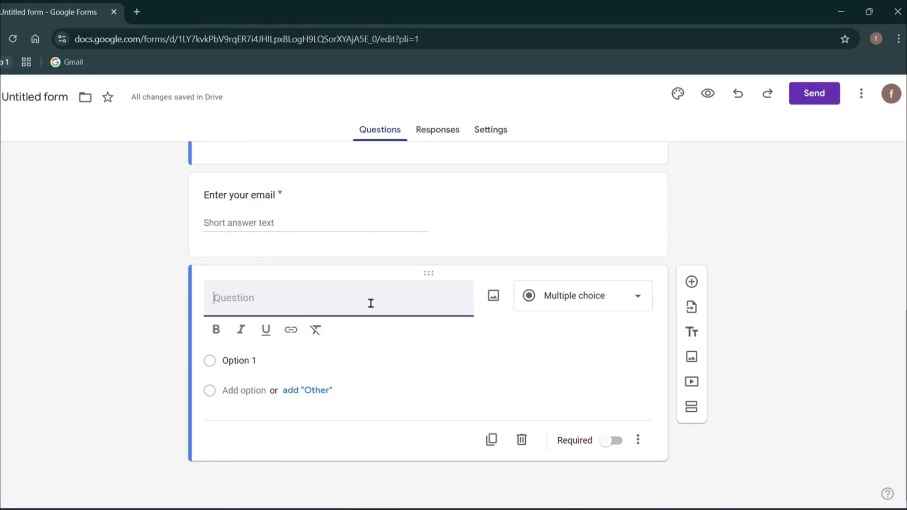
pyautogui.write('What')
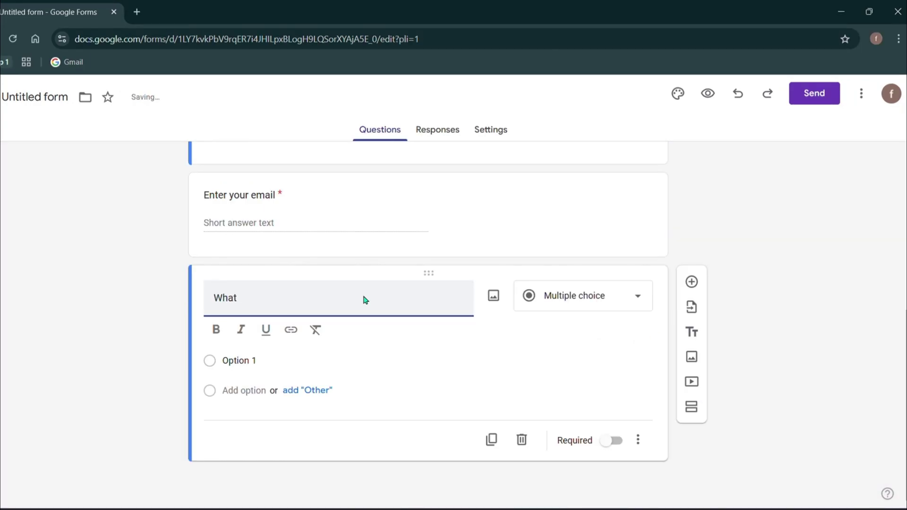
pyautogui.write(' is your ')
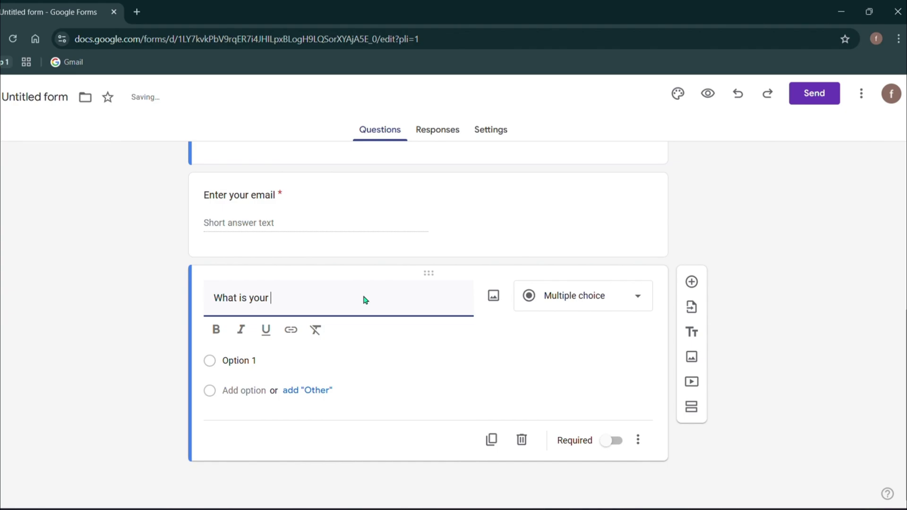
pyautogui.press('BackSpace')
pyautogui.press('BackSpace')
pyautogui.press('BackSpace')
pyautogui.press('BackSpace')
pyautogui.press('BackSpace')
pyautogui.write('our favorite color?')
pyautogui.click(586, 331)
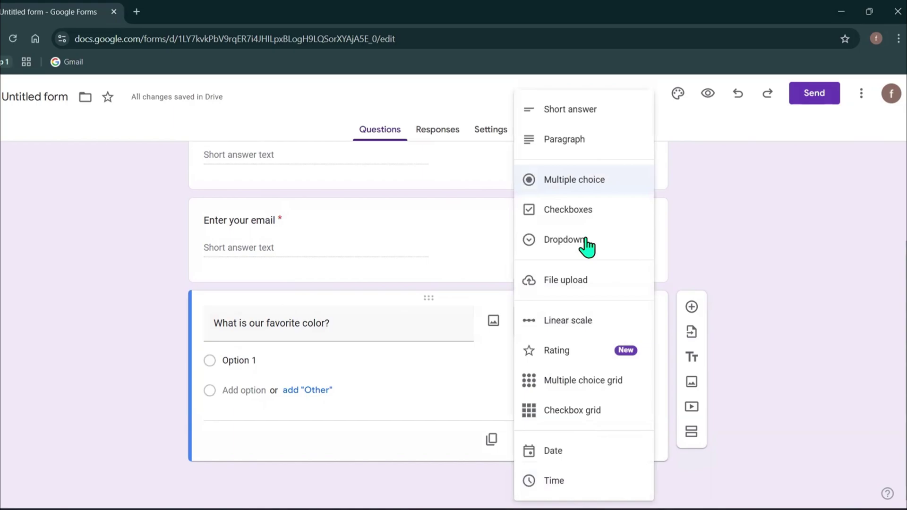
pyautogui.click(600, 182)
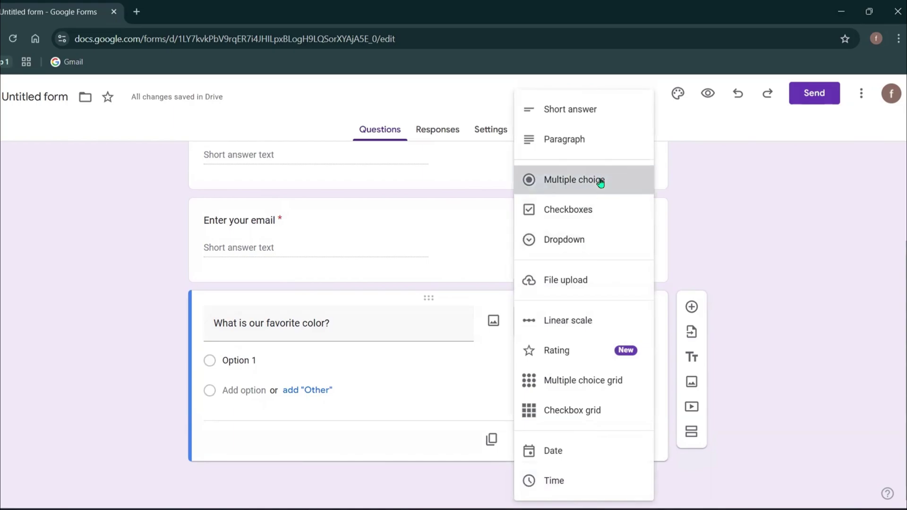
# - Fill in the answer options Red, Yellow and Green
pyautogui.click(292, 357)
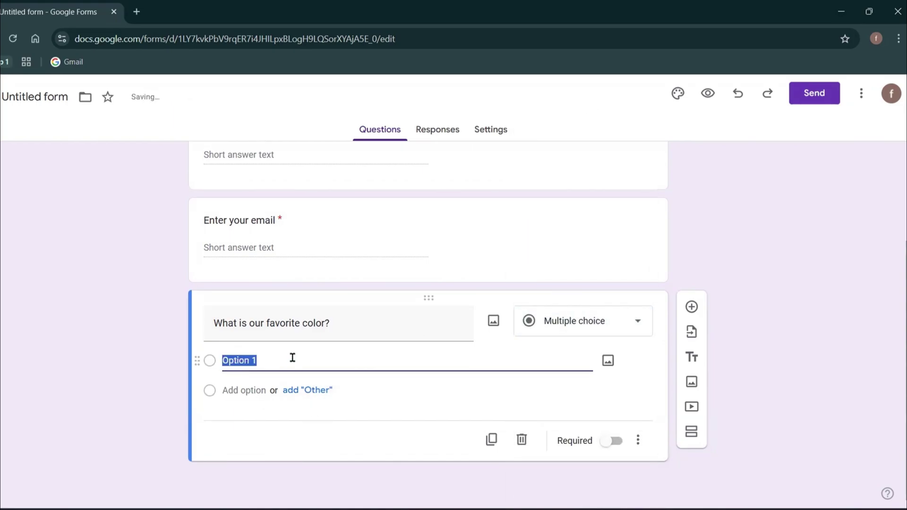
pyautogui.write('Red')
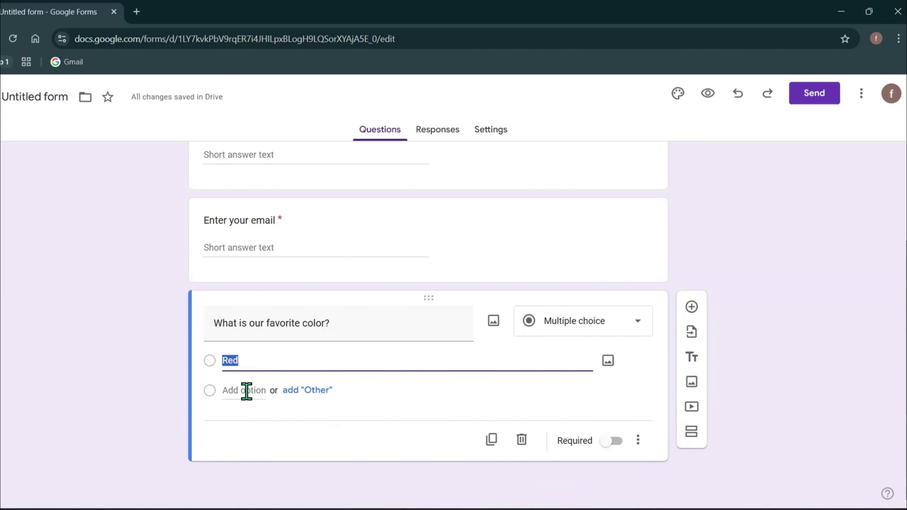
pyautogui.click(246, 392)
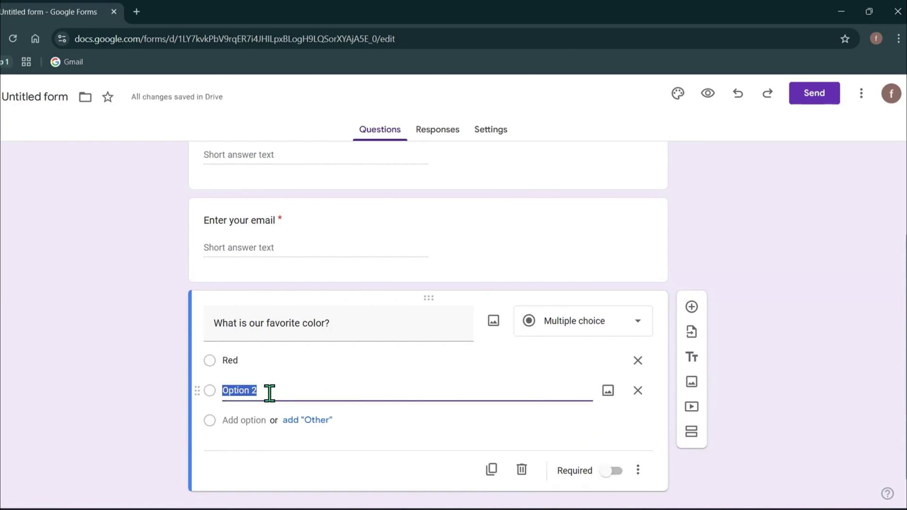
pyautogui.write('Yellow')
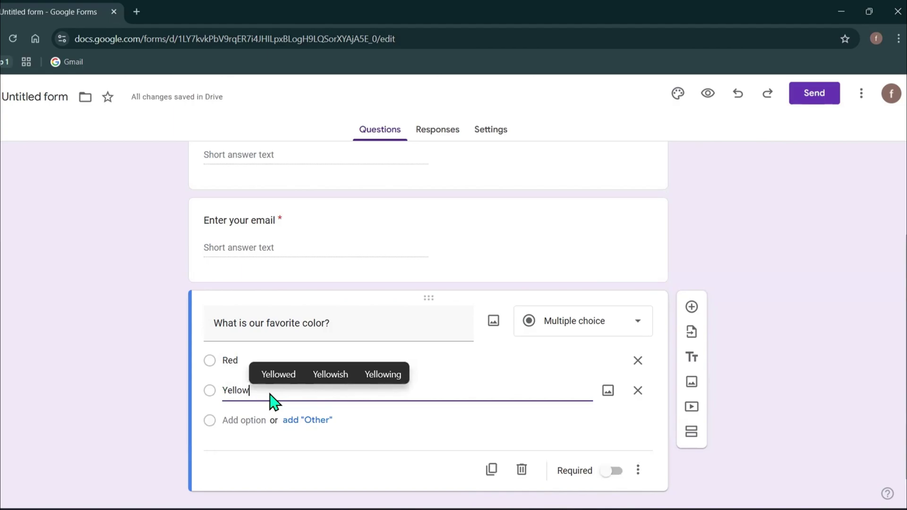
pyautogui.click(245, 421)
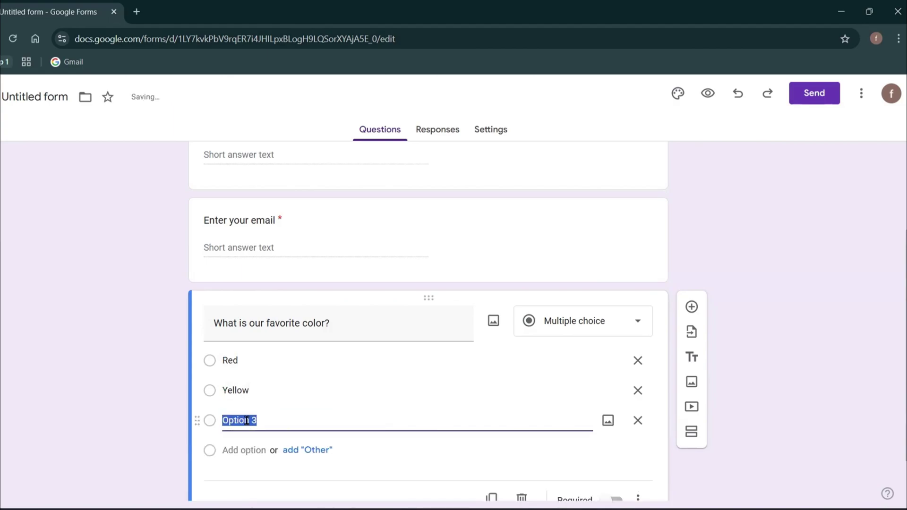
pyautogui.write('Green')
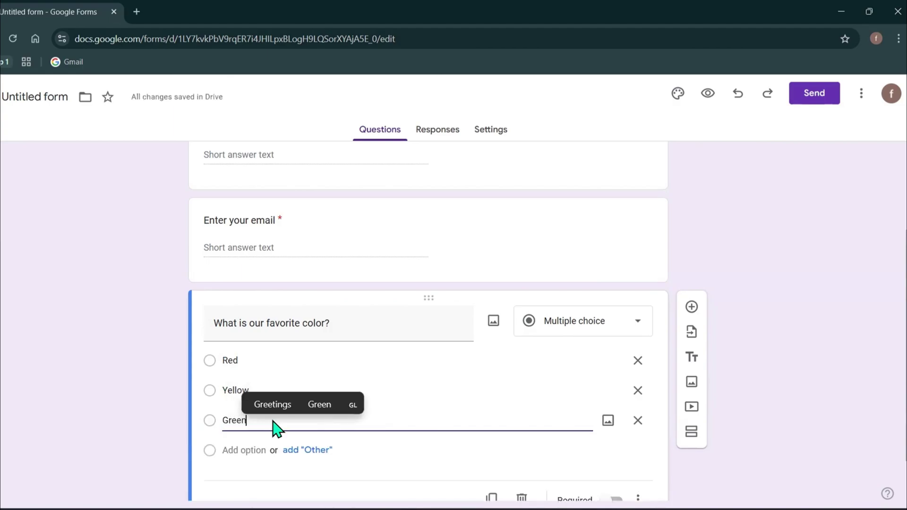
pyautogui.click(718, 274)
pyautogui.scroll(-1, 717, 274)
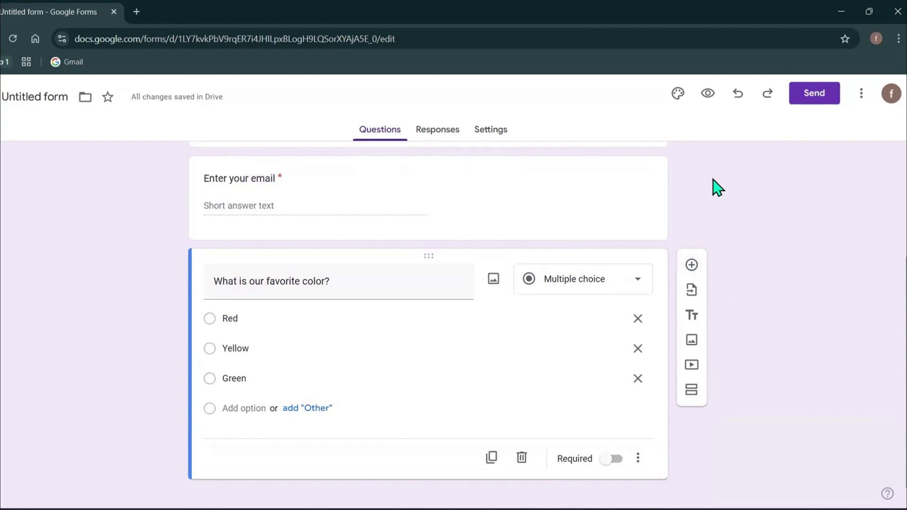
# - Preview the form in a new tab, check all three questions, then return to the editor
pyautogui.click(709, 96)
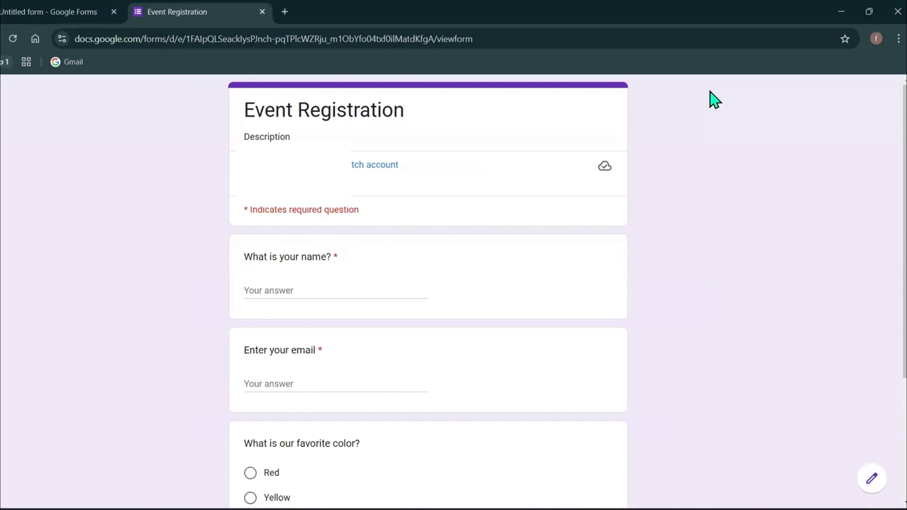
pyautogui.scroll(-4, 696, 249)
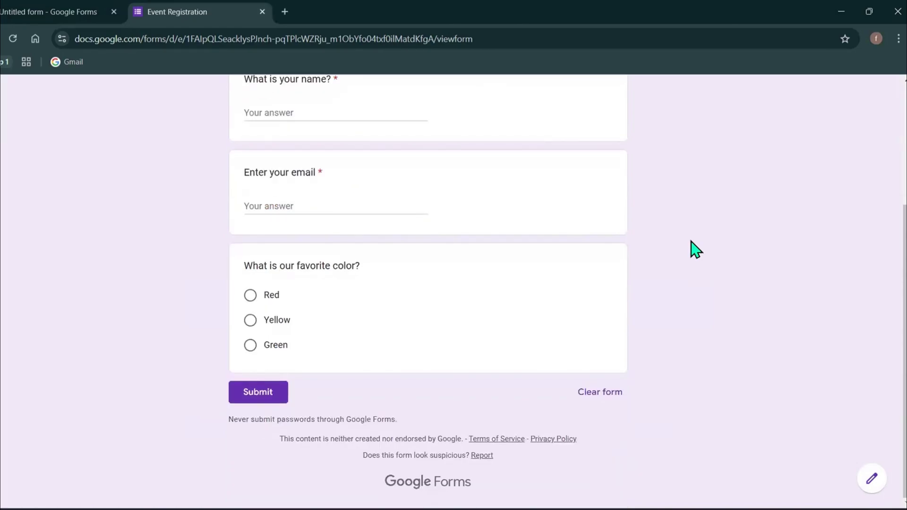
pyautogui.scroll(2, 696, 249)
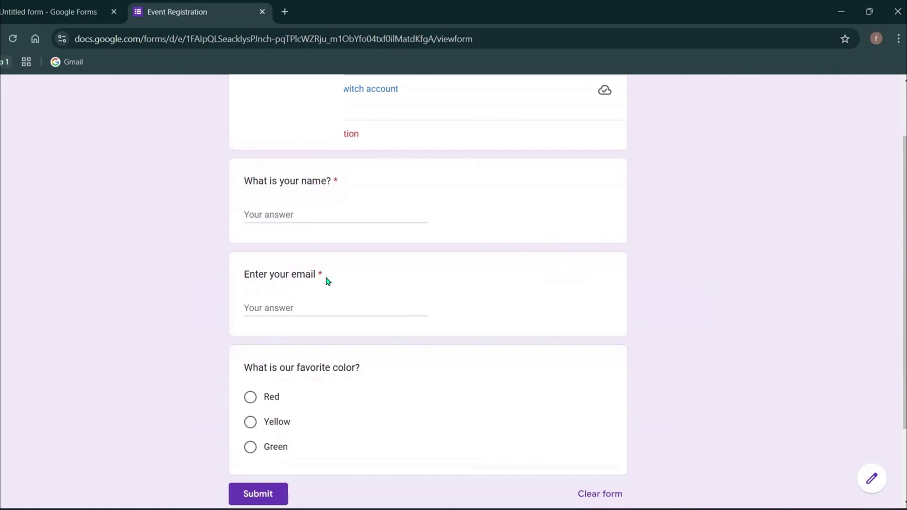
pyautogui.moveTo(327, 281); pyautogui.dragTo(255, 284)
pyautogui.moveTo(369, 180); pyautogui.dragTo(285, 183)
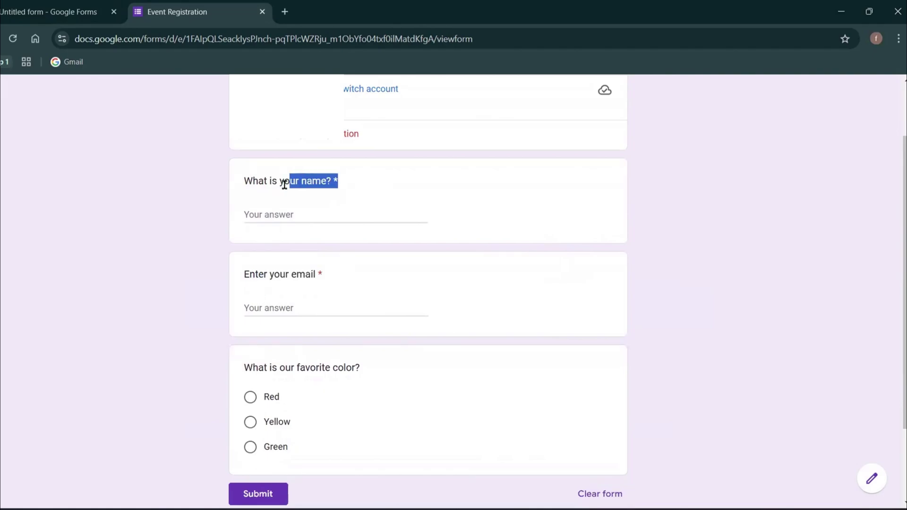
pyautogui.click(361, 188)
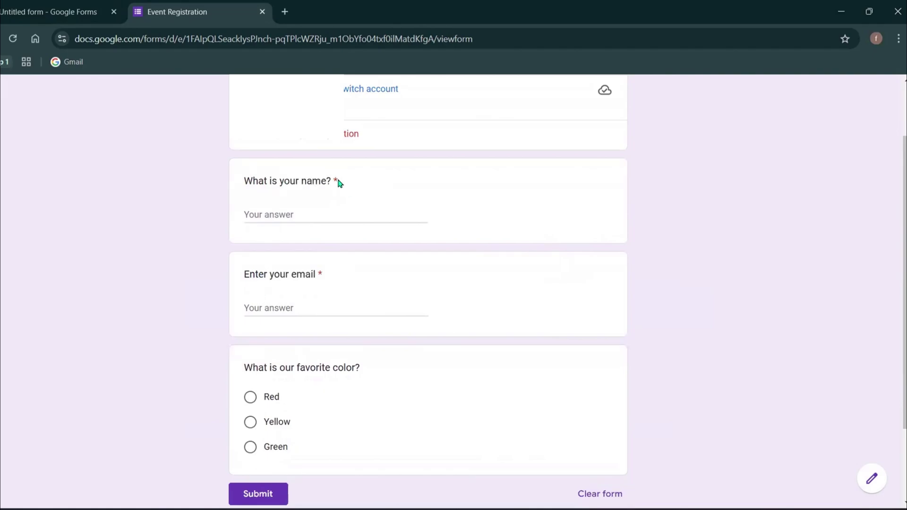
pyautogui.scroll(-1, 339, 183)
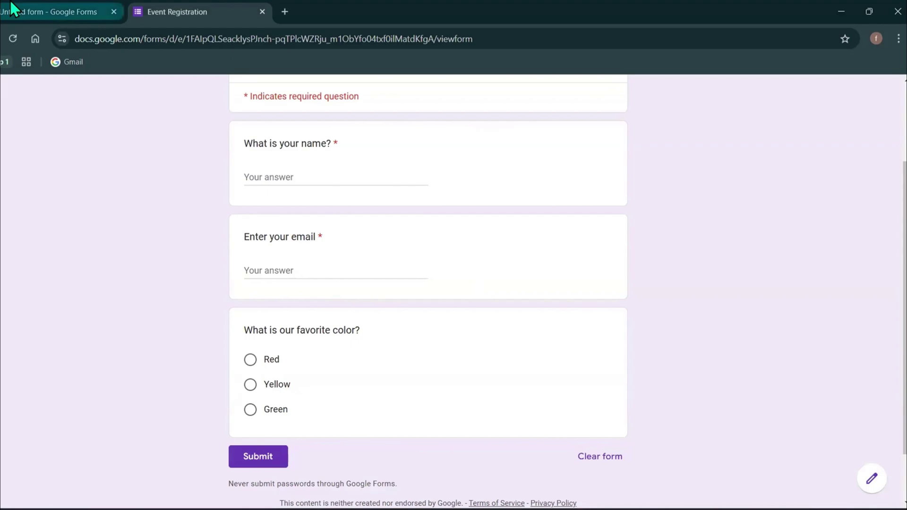
pyautogui.scroll(1, 176, 259)
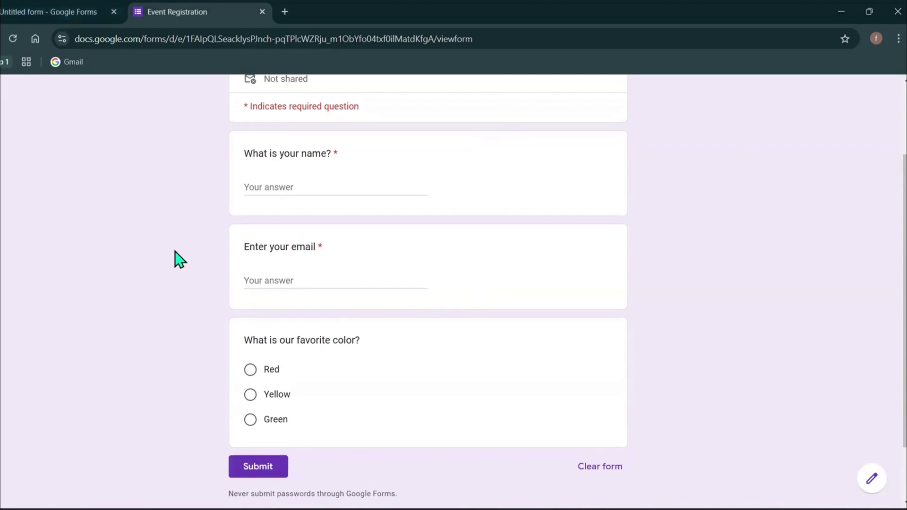
pyautogui.click(83, 8)
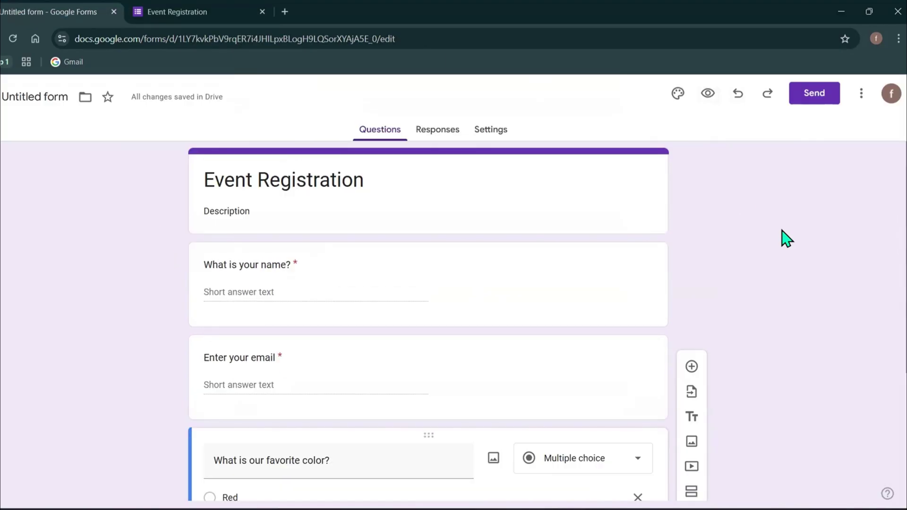
# - In the Theme settings, set the header font to Impact
pyautogui.click(676, 94)
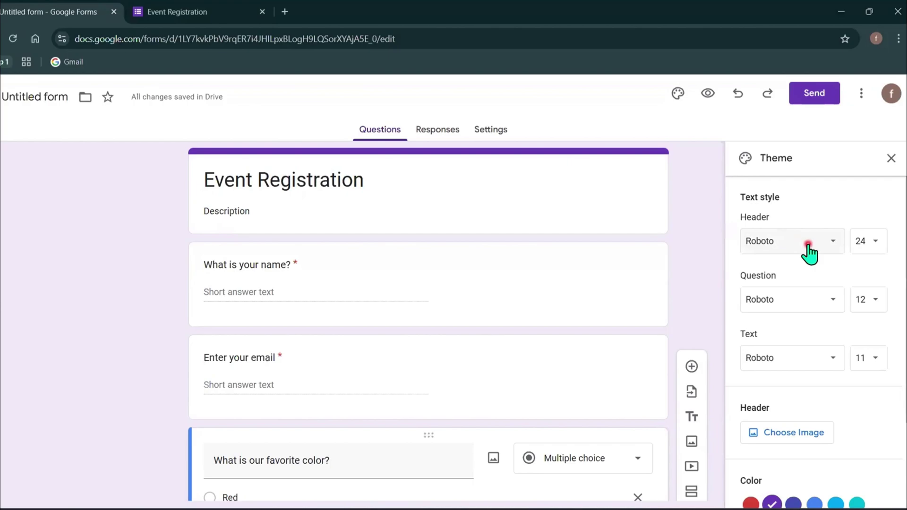
pyautogui.click(808, 250)
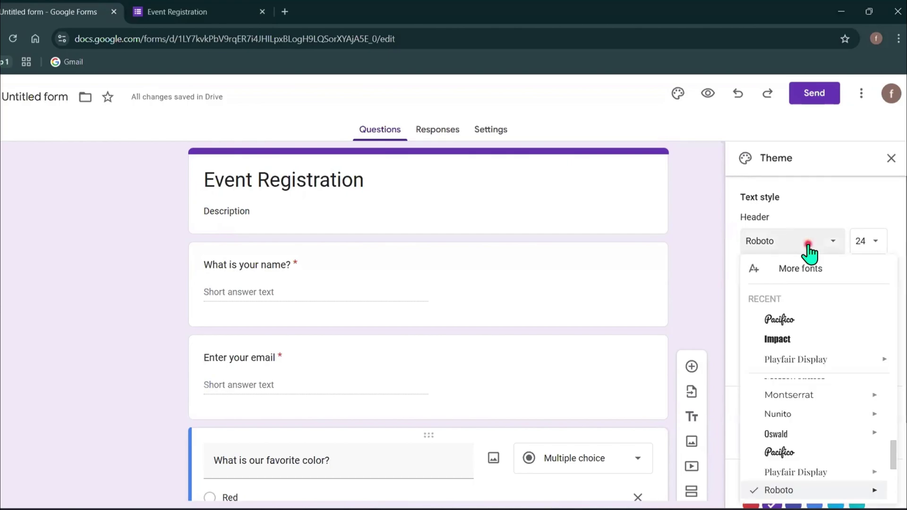
pyautogui.click(792, 341)
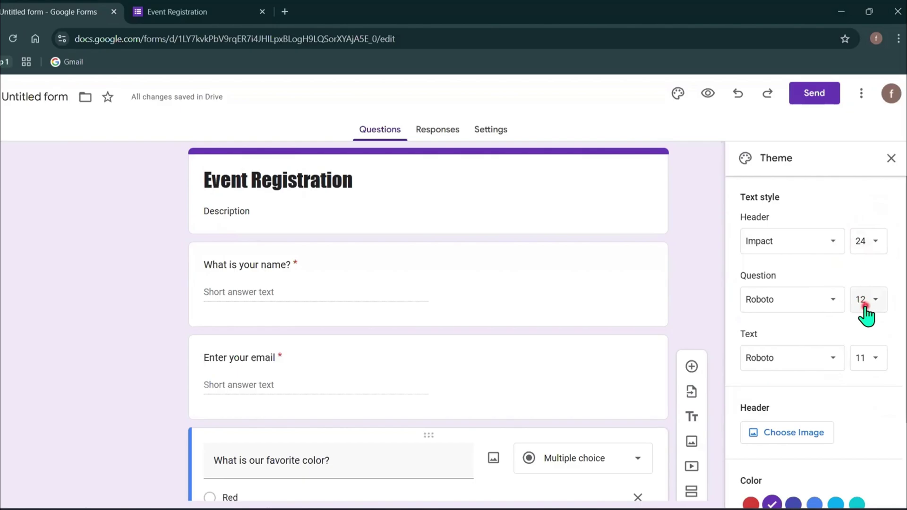
pyautogui.scroll(-2, 866, 311)
pyautogui.scroll(5, 881, 290)
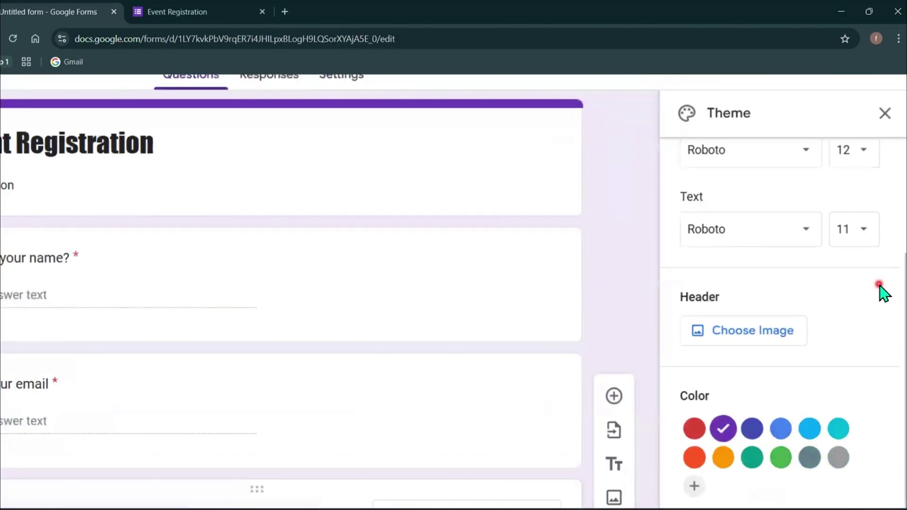
pyautogui.scroll(-3, 881, 292)
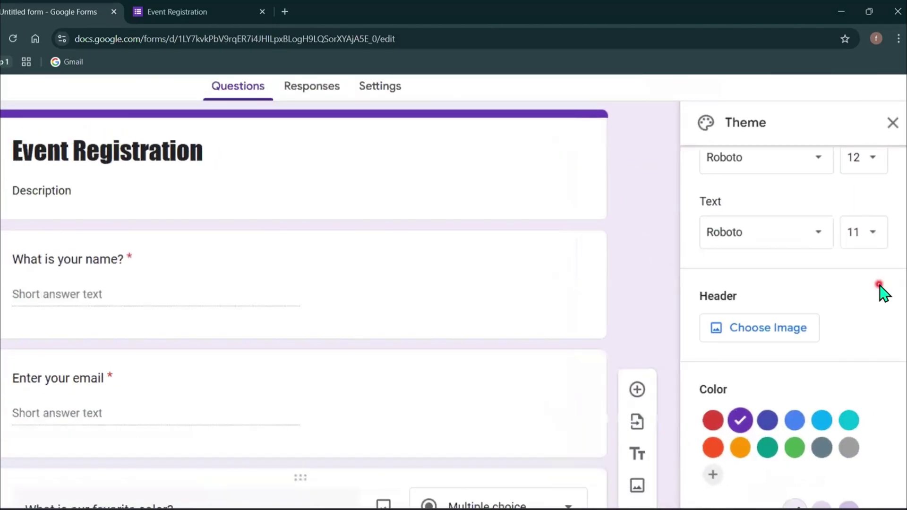
pyautogui.scroll(-2, 879, 285)
# - Insert the colourful laboratory flasks photo from the Themes header images
pyautogui.click(798, 324)
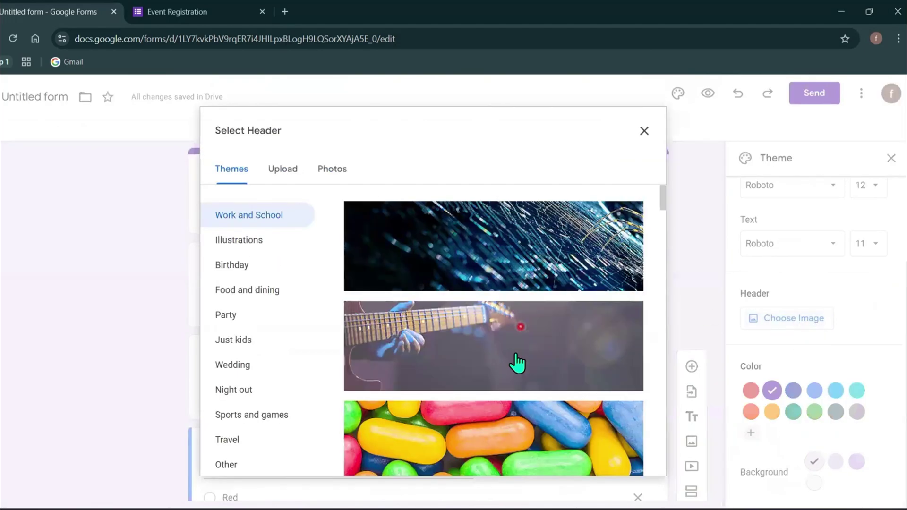
pyautogui.scroll(-5, 516, 364)
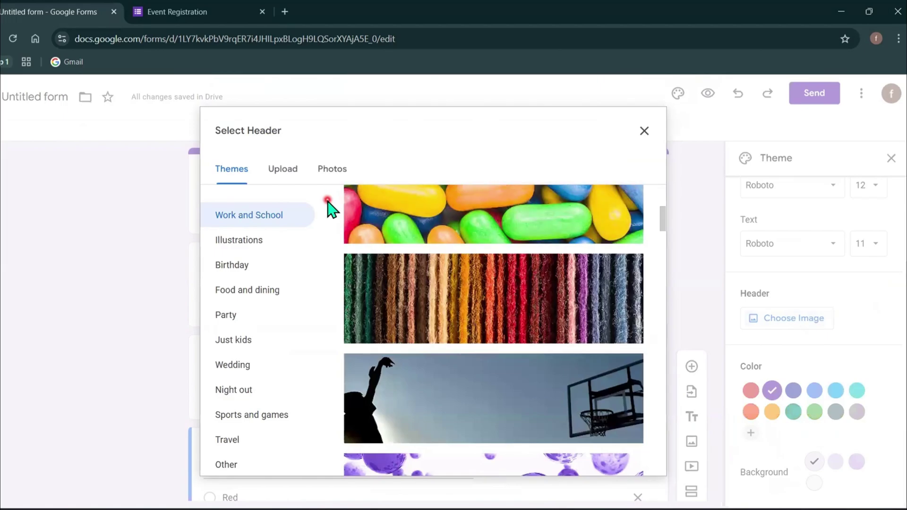
pyautogui.scroll(-10, 396, 301)
pyautogui.click(624, 378)
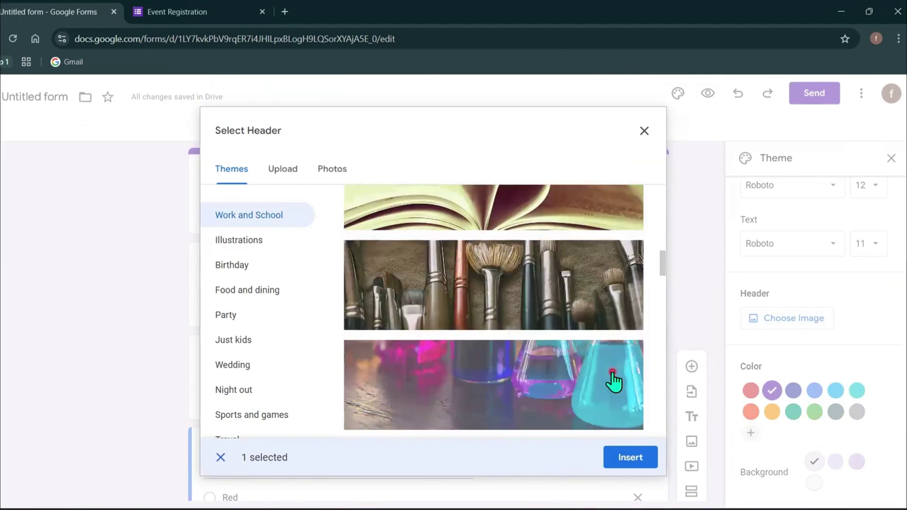
pyautogui.click(619, 459)
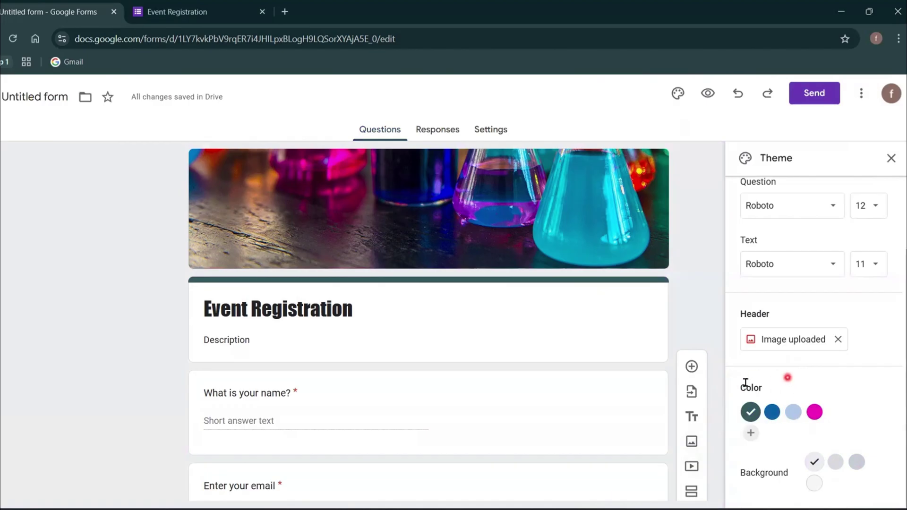
# - Add a custom blue accent colour to the theme
pyautogui.click(821, 416)
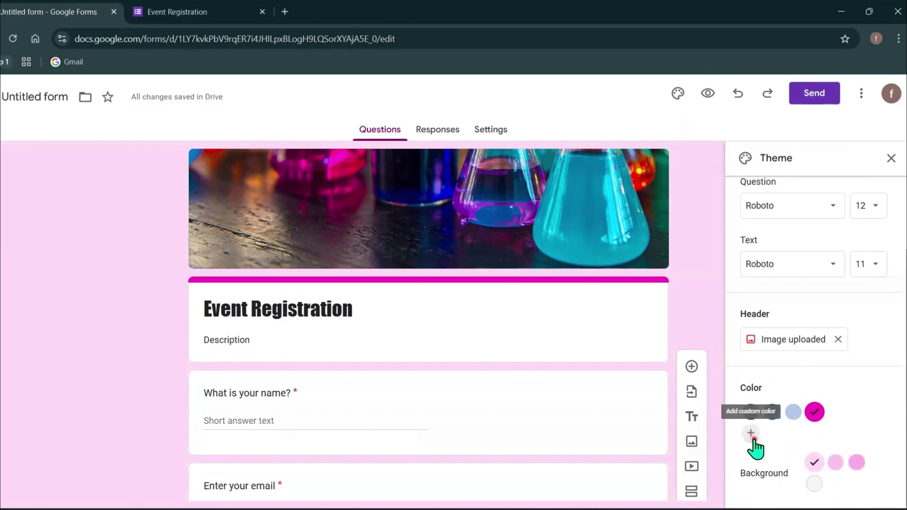
pyautogui.click(753, 440)
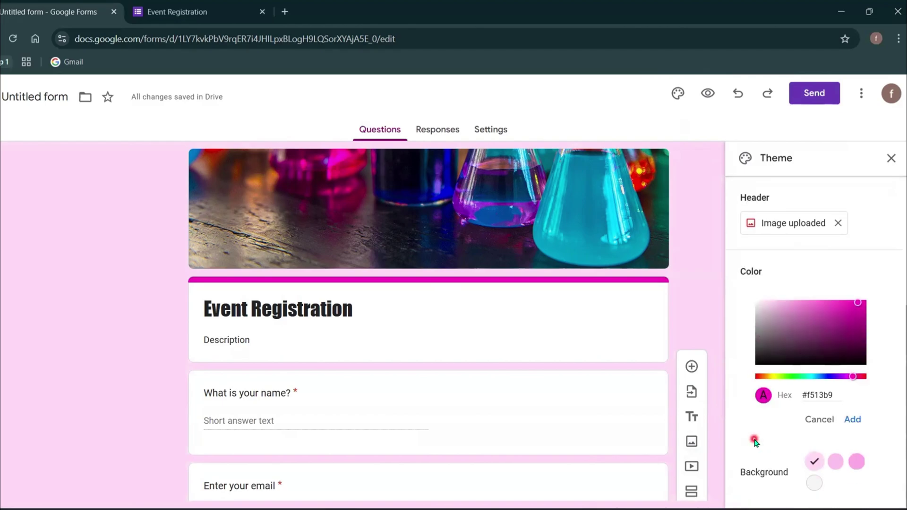
pyautogui.click(826, 377)
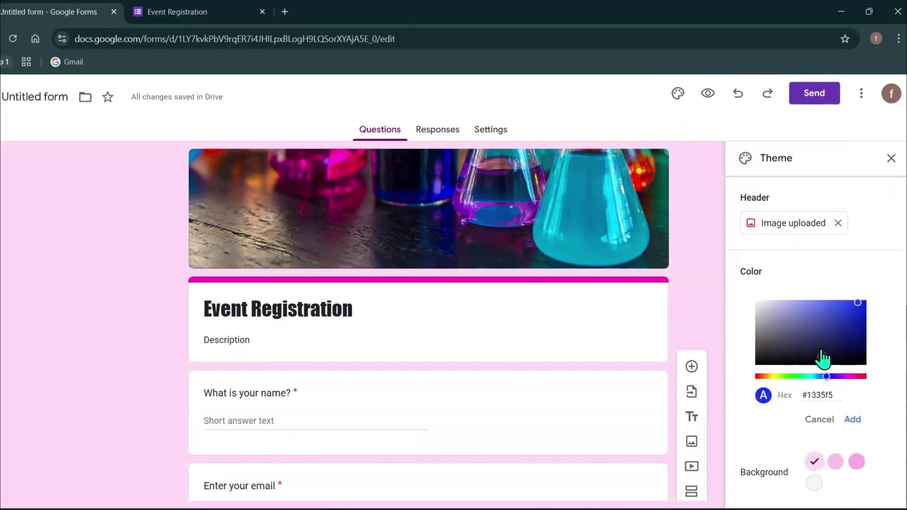
pyautogui.click(822, 308)
pyautogui.click(857, 421)
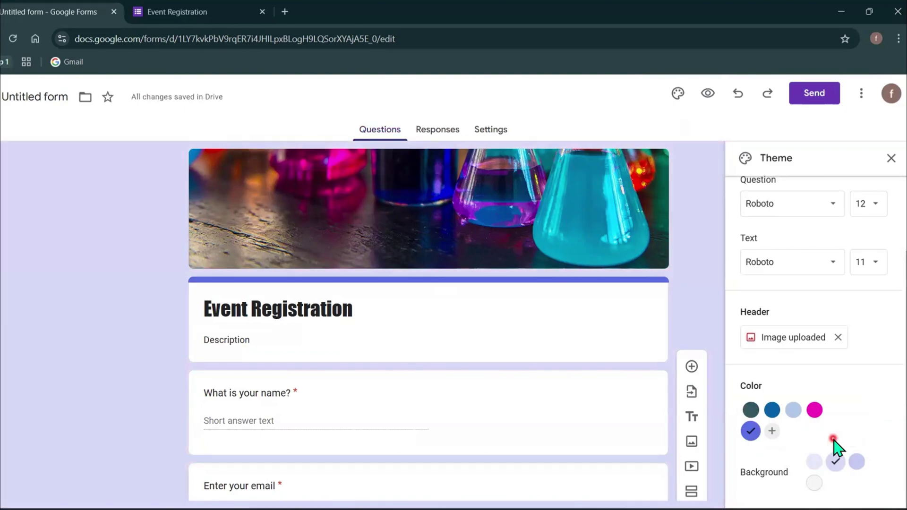
# - Set the form background to plain grey-white and close the theme settings
pyautogui.click(817, 469)
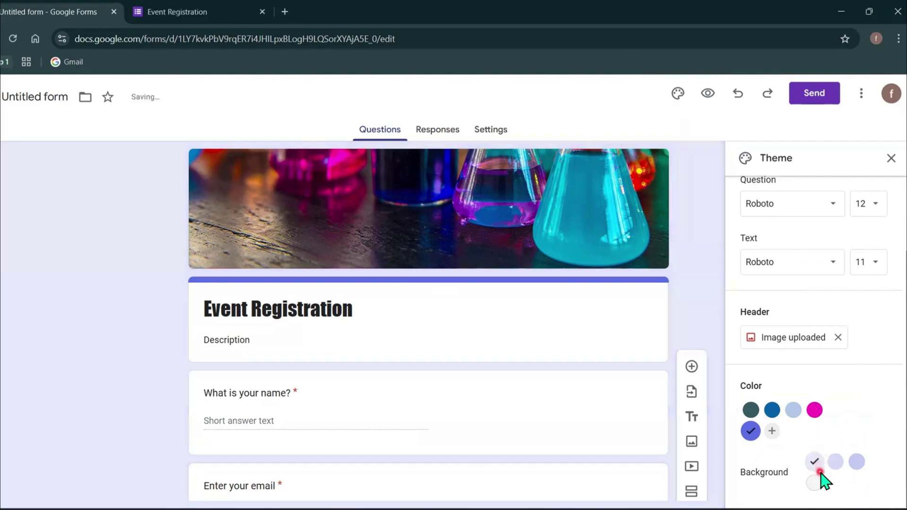
pyautogui.click(819, 485)
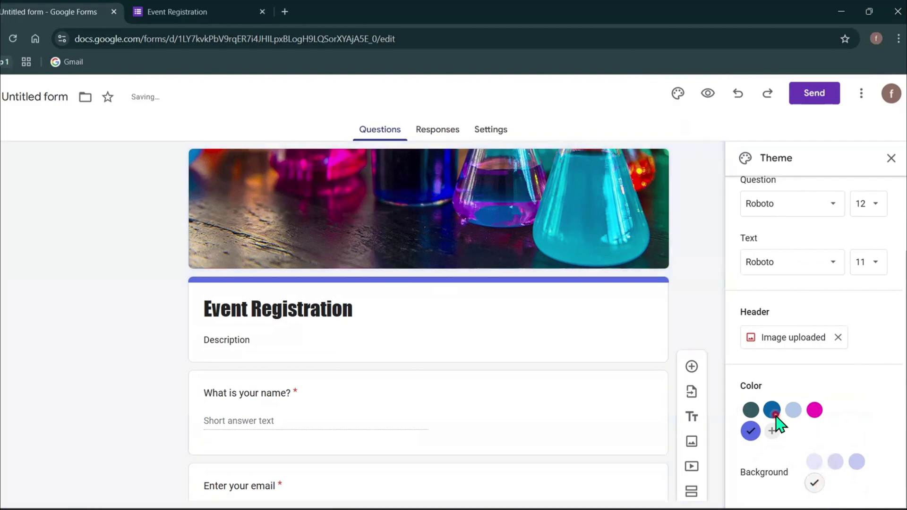
pyautogui.press('Escape')
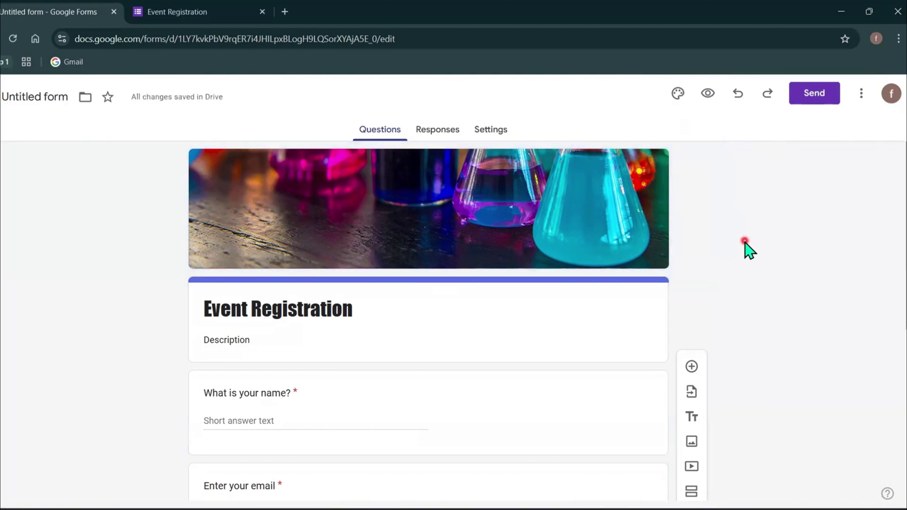
pyautogui.click(709, 95)
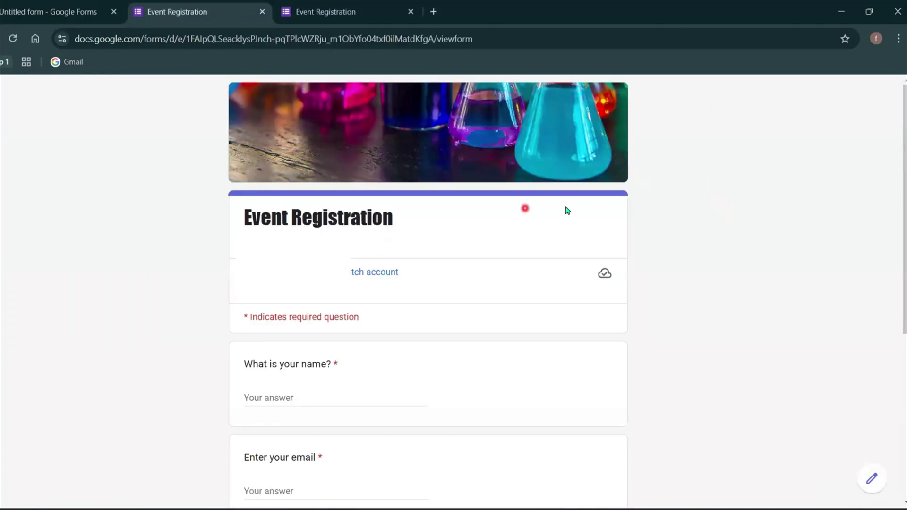
pyautogui.scroll(-6, 652, 277)
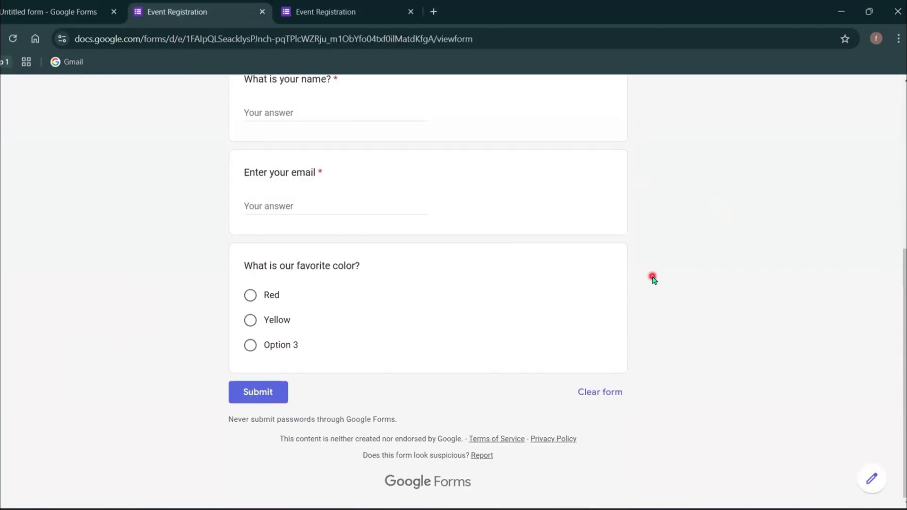
pyautogui.scroll(6, 654, 279)
pyautogui.hotkey('ctrl', 'shift', 'Tab')
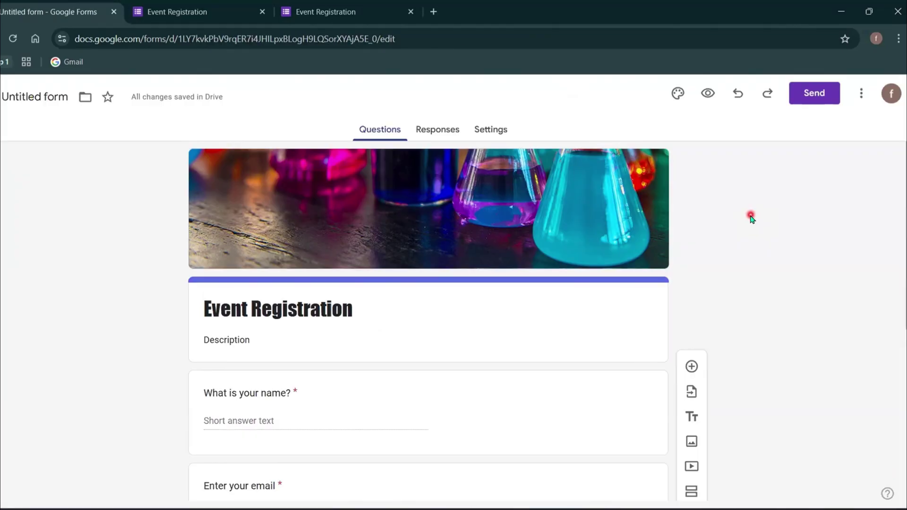
# - Copy the form's shortened forms.gle link from the Send dialog's Link option
pyautogui.click(814, 97)
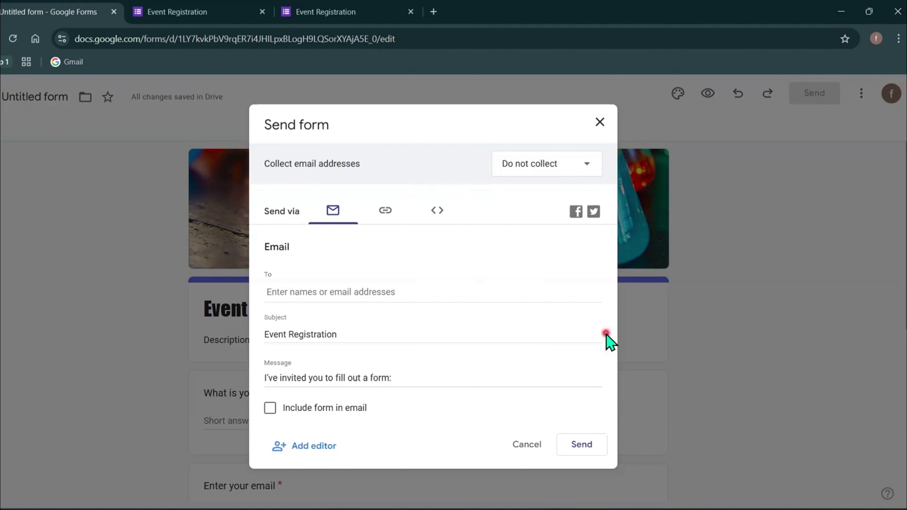
pyautogui.click(386, 211)
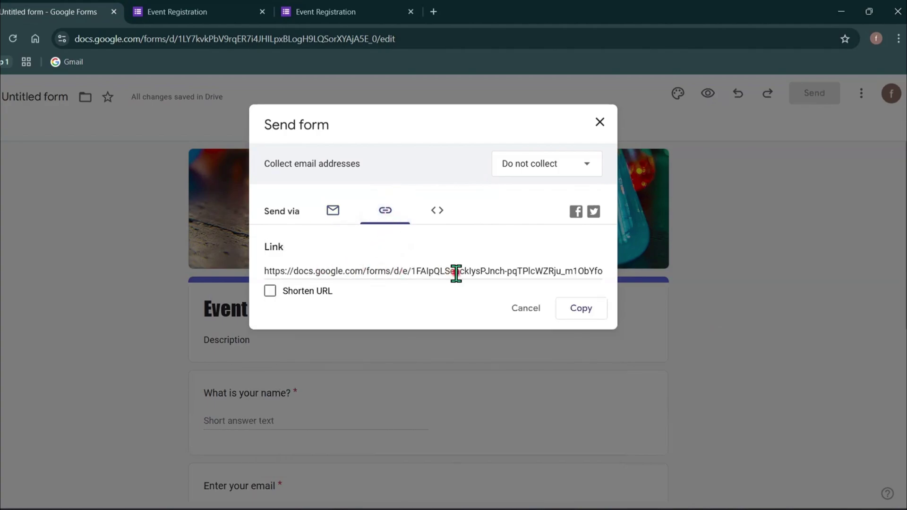
pyautogui.click(270, 291)
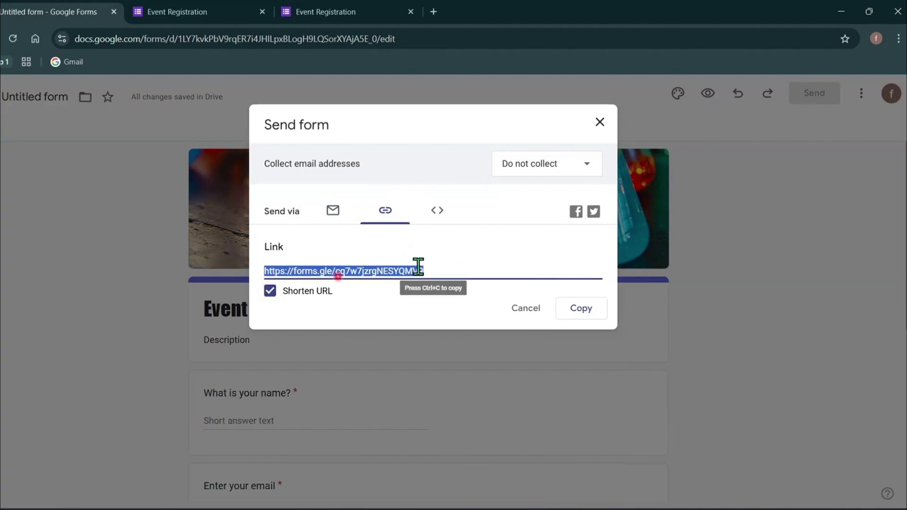
pyautogui.click(582, 309)
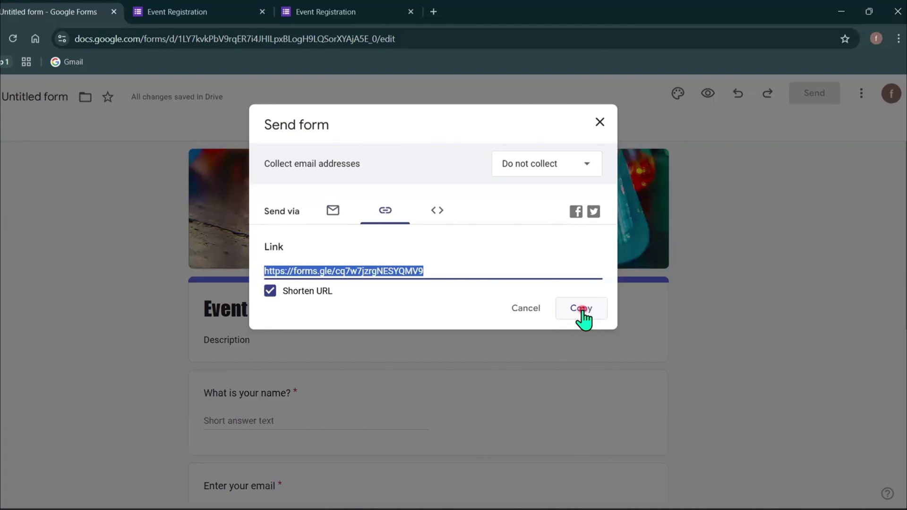
pyautogui.click(582, 308)
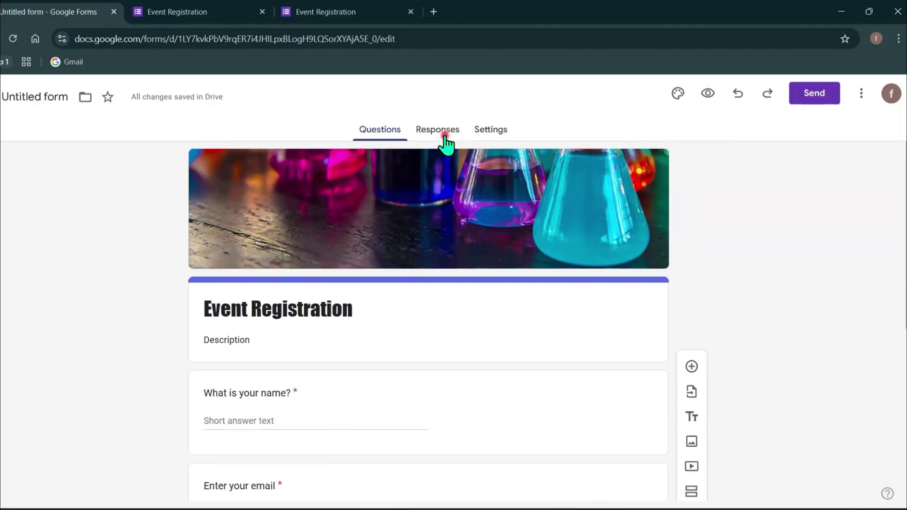
# - Check the Event Registration Responses tab, showing 0 responses and accepting responses
pyautogui.scroll(-2, 388, 348)
pyautogui.scroll(-6, 387, 347)
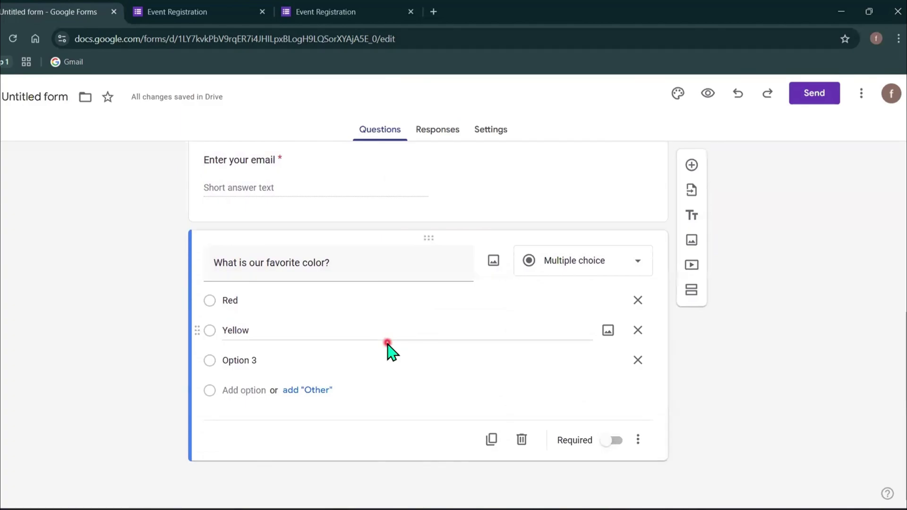
pyautogui.click(431, 137)
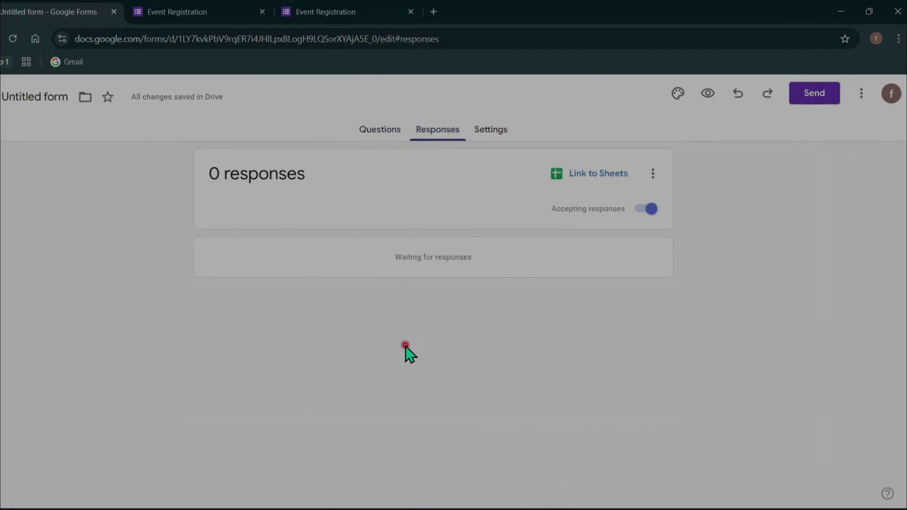